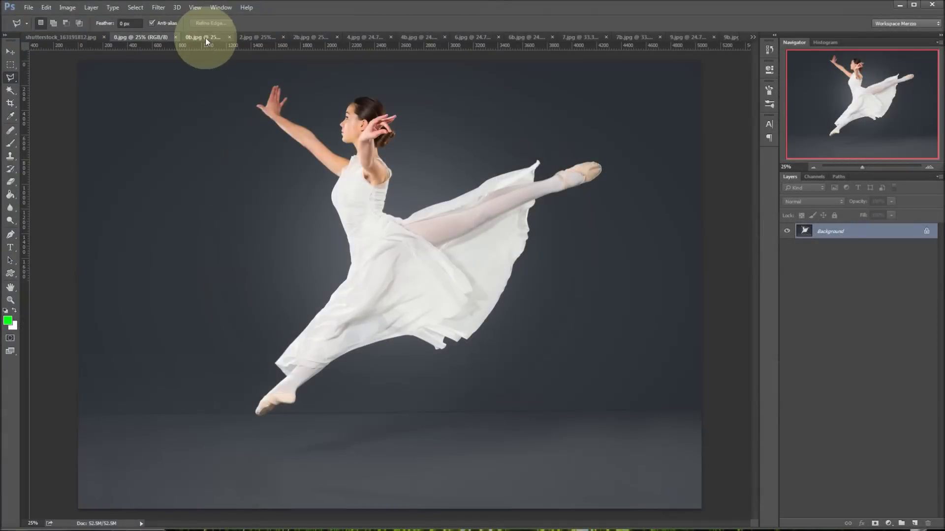
# Step: Compare each plain example photo with its dust-effect version: ballerina, backbend, hooded dancer, portrait, costume
pyautogui.click(205, 38)
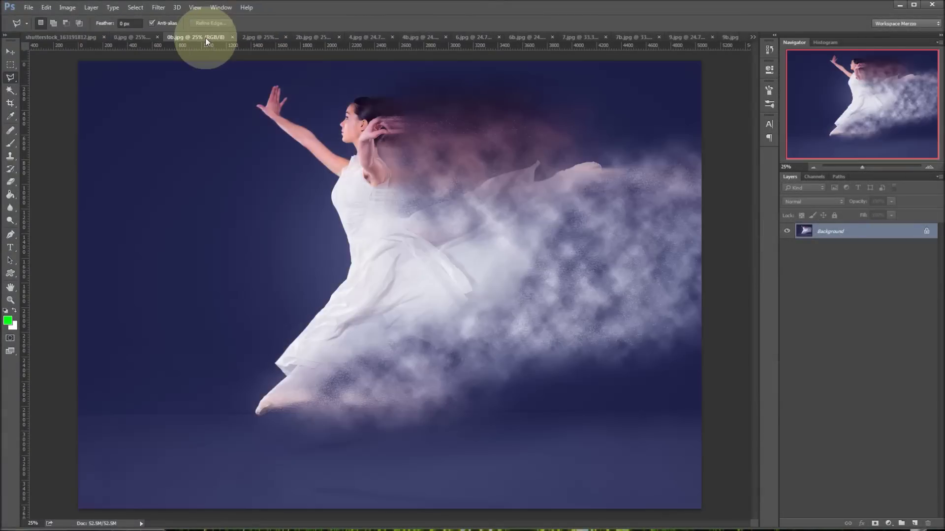
pyautogui.click(253, 36)
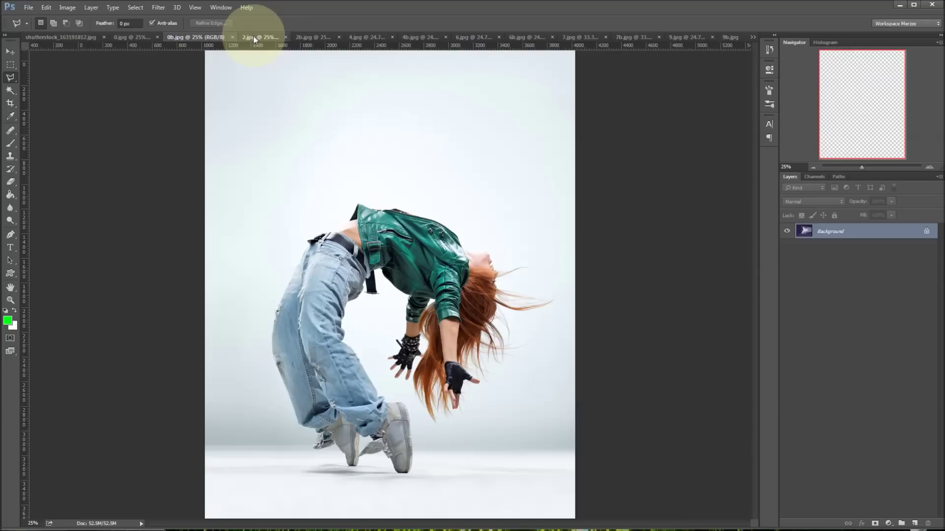
pyautogui.click(306, 36)
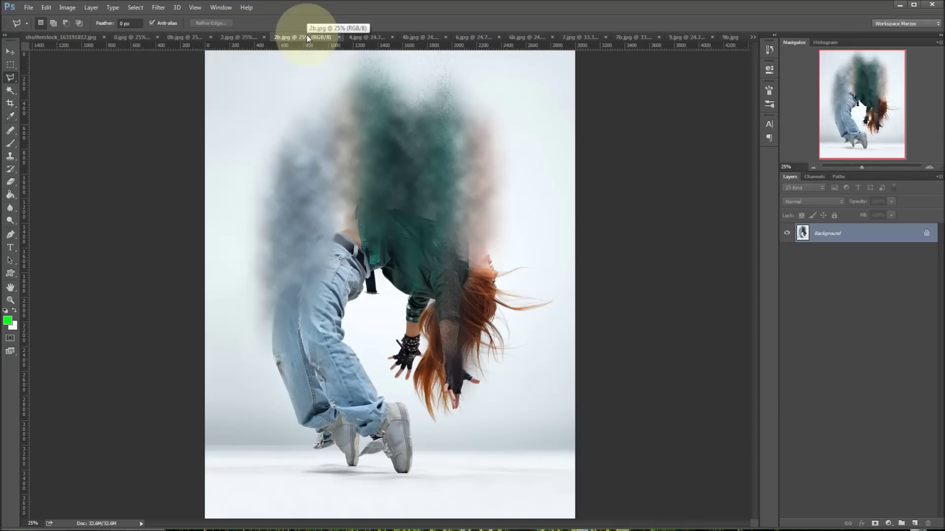
pyautogui.click(362, 36)
pyautogui.click(408, 38)
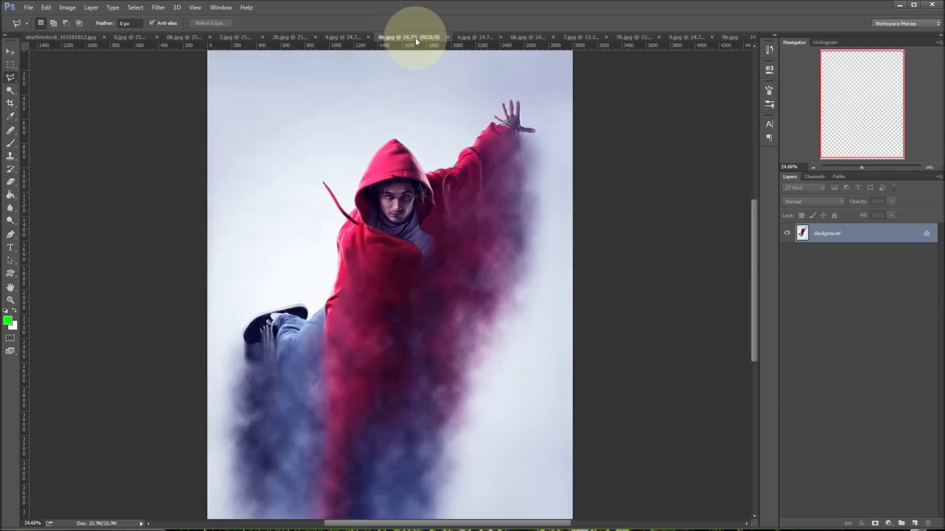
pyautogui.click(472, 37)
pyautogui.click(531, 37)
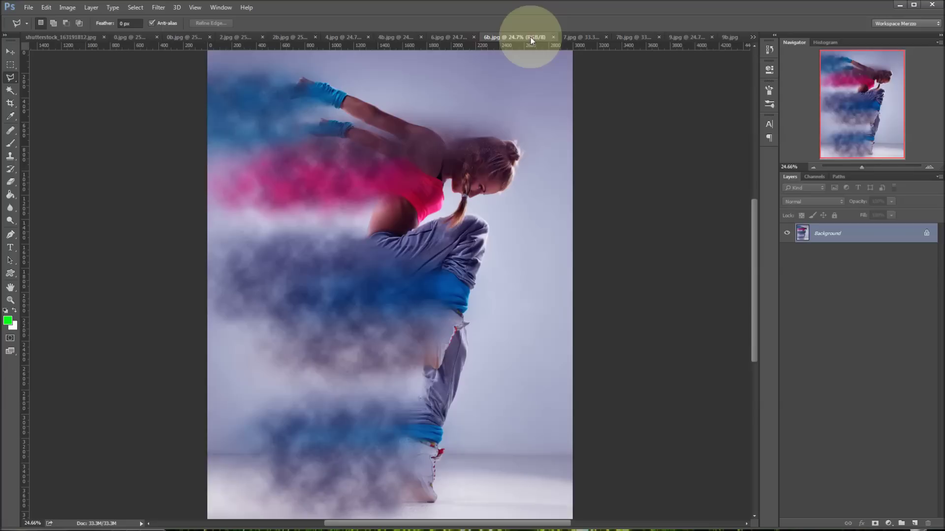
pyautogui.click(578, 37)
pyautogui.click(634, 40)
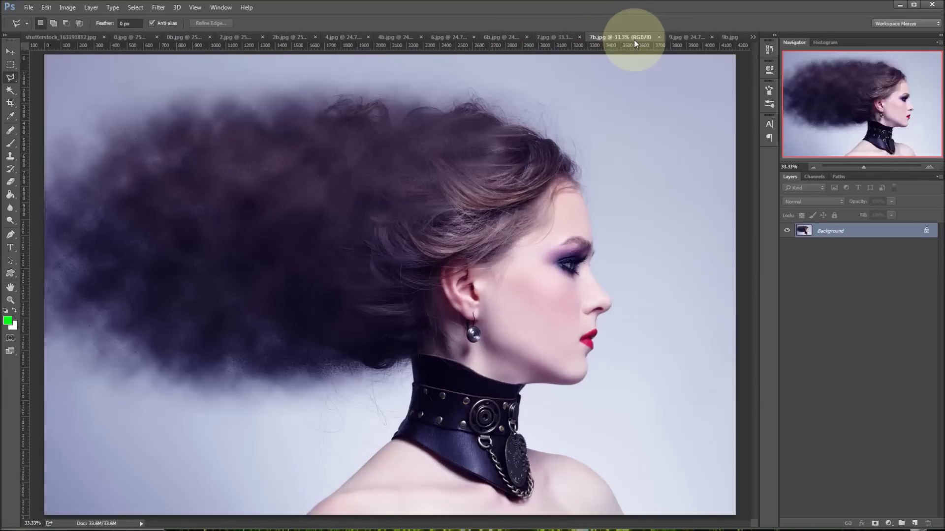
pyautogui.click(668, 36)
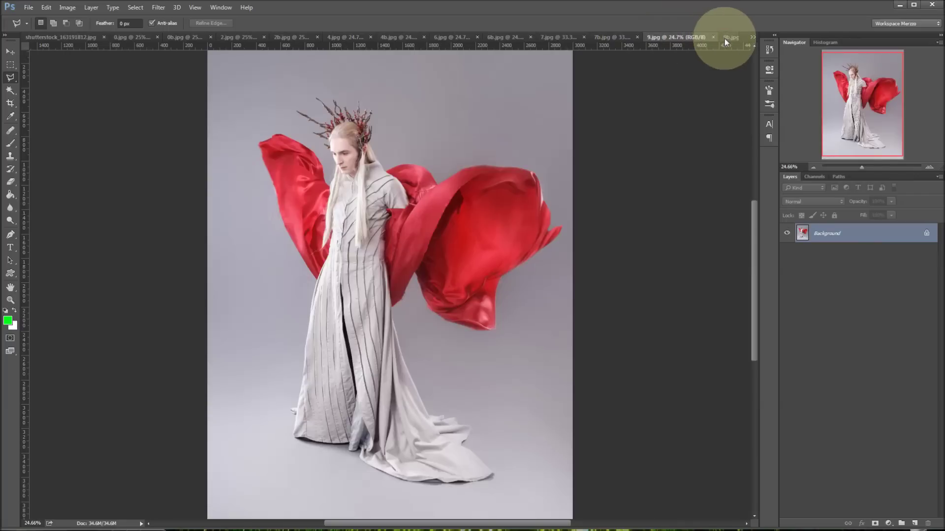
pyautogui.click(724, 38)
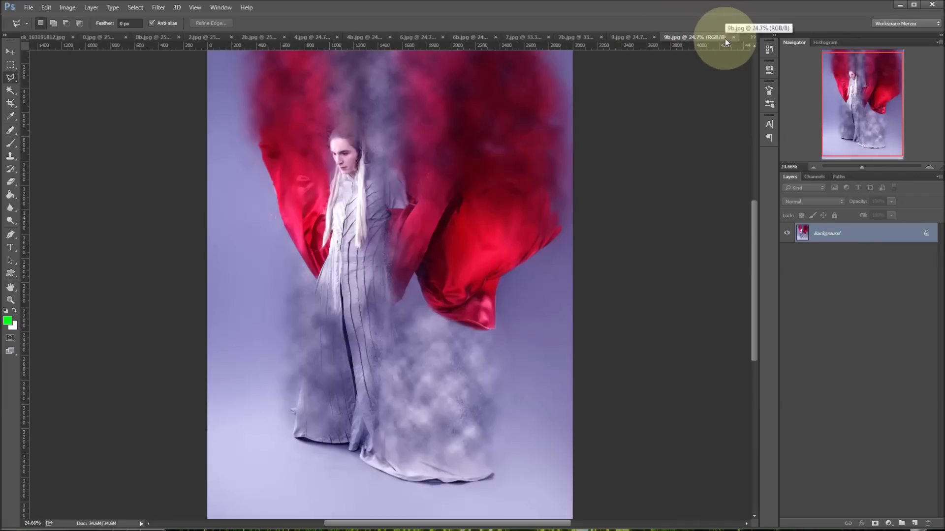
# Step: Close all the example tabs, leaving only the flamenco dancer document open
pyautogui.click(734, 36)
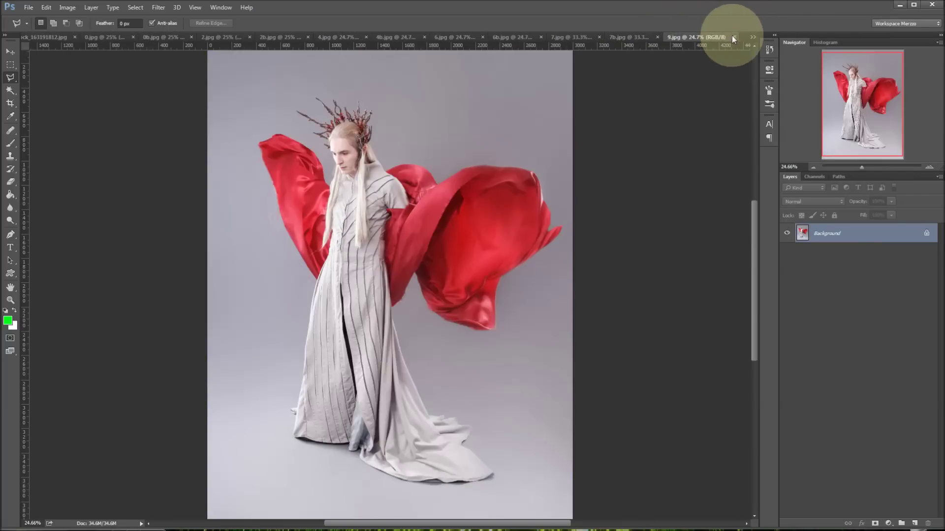
pyautogui.click(733, 37)
pyautogui.click(734, 37)
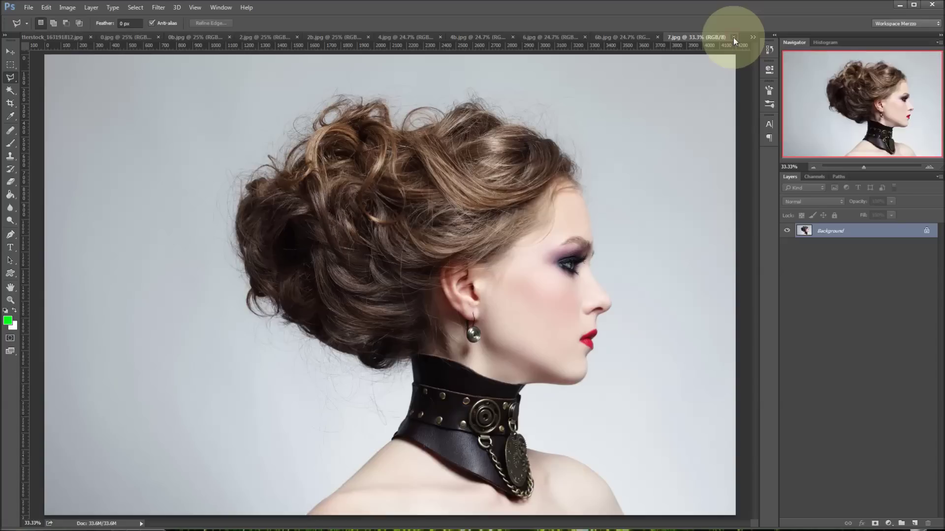
pyautogui.click(733, 37)
pyautogui.click(706, 37)
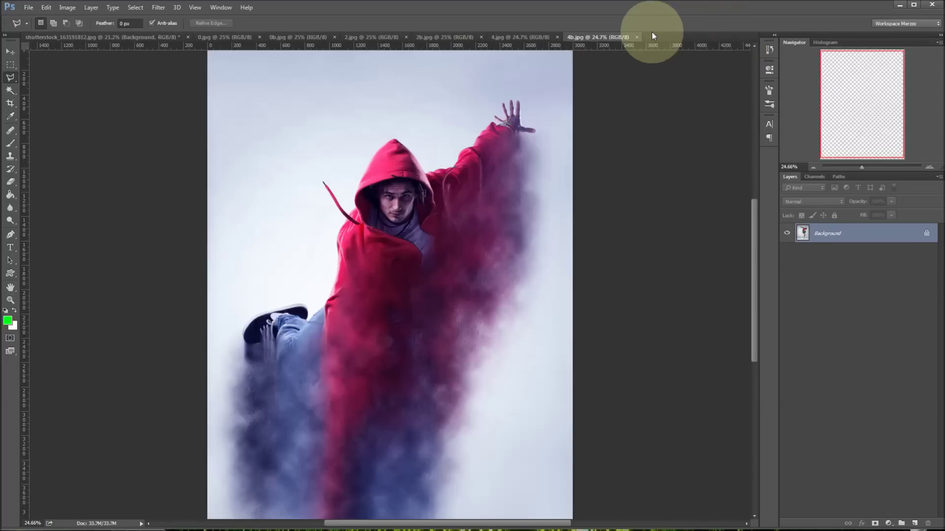
pyautogui.click(637, 37)
pyautogui.click(557, 37)
pyautogui.click(480, 37)
pyautogui.click(406, 37)
pyautogui.click(334, 37)
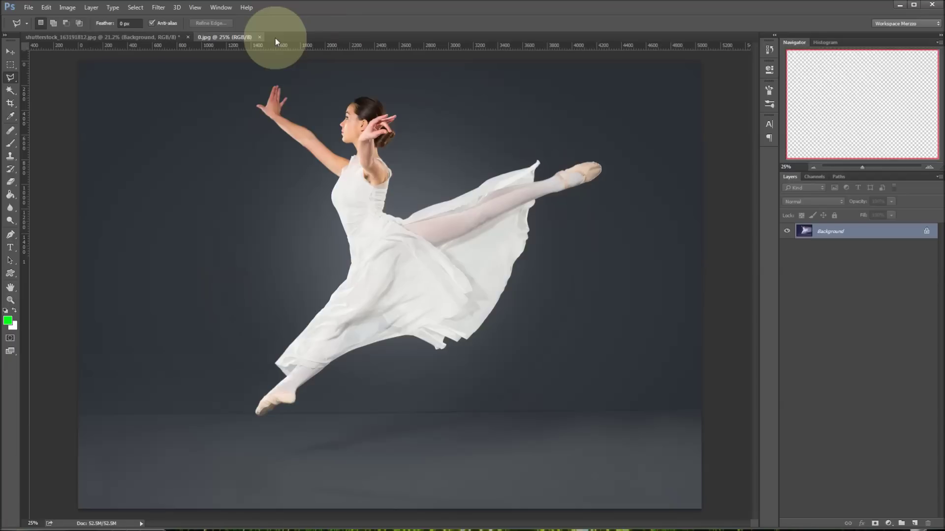
pyautogui.click(259, 37)
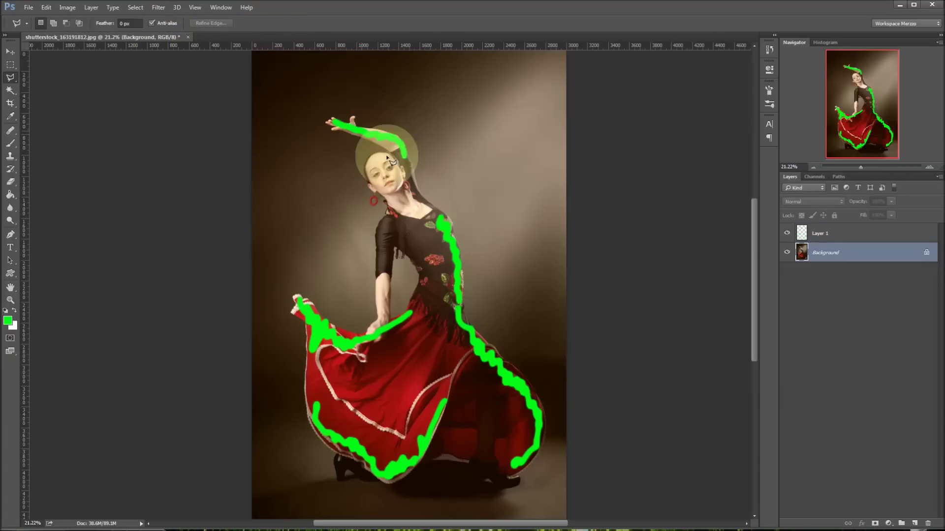
# Step: Toggle the green strokes to compare, then rename the stroke layer 'brush'
pyautogui.click(787, 233)
pyautogui.click(787, 233)
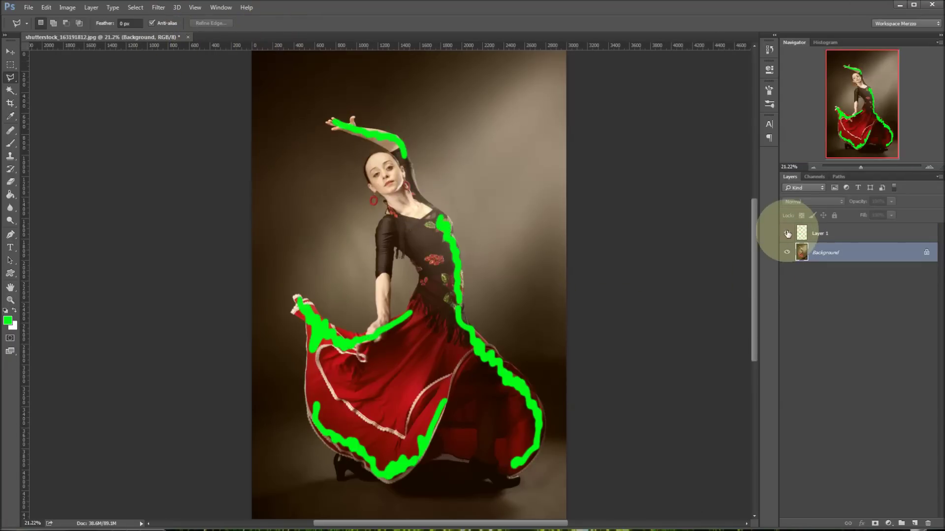
pyautogui.click(837, 236)
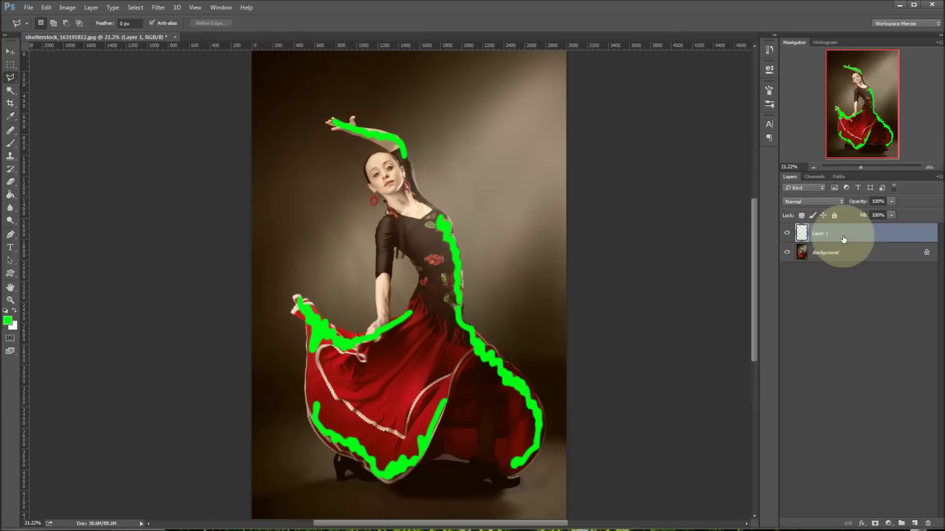
pyautogui.doubleClick(826, 235)
pyautogui.write('brush')
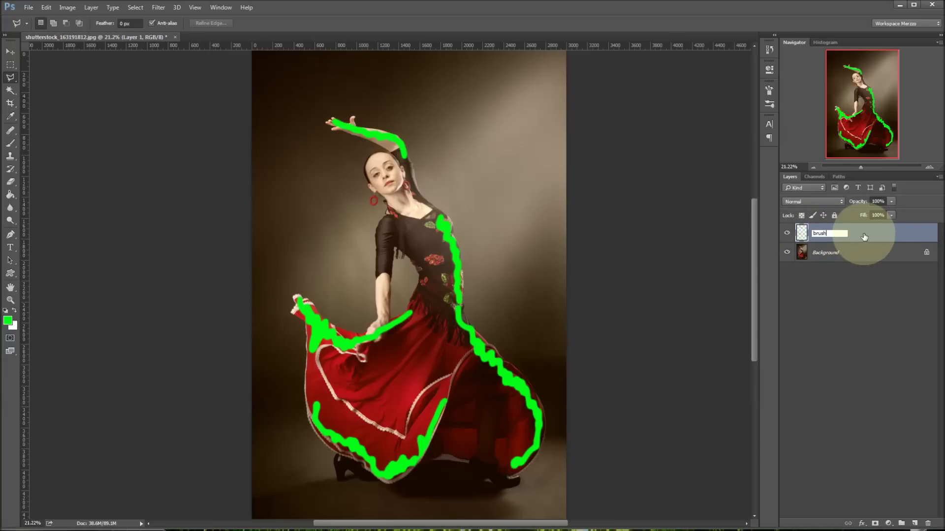
# Step: Convert the photo to Layer 0, then back into a locked Background via Background from Layer
pyautogui.doubleClick(837, 253)
pyautogui.click(554, 185)
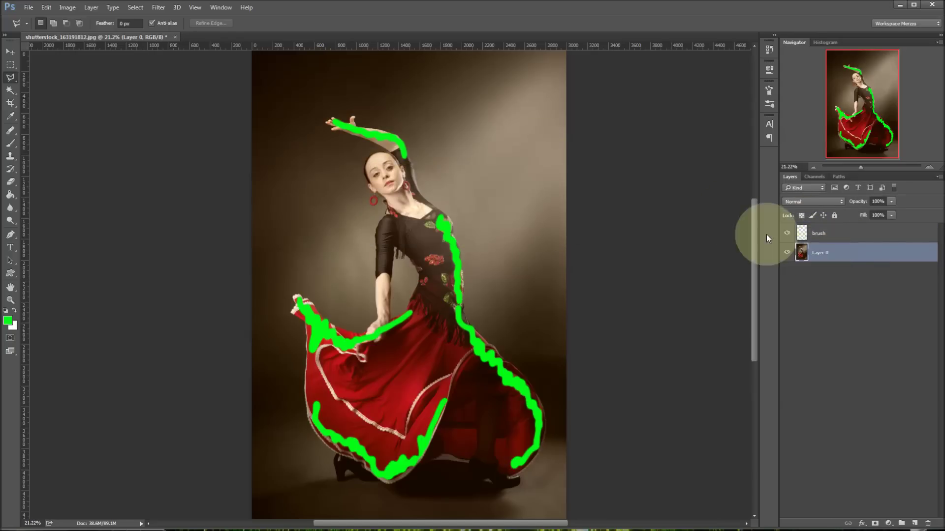
pyautogui.click(91, 8)
pyautogui.moveTo(133, 18)
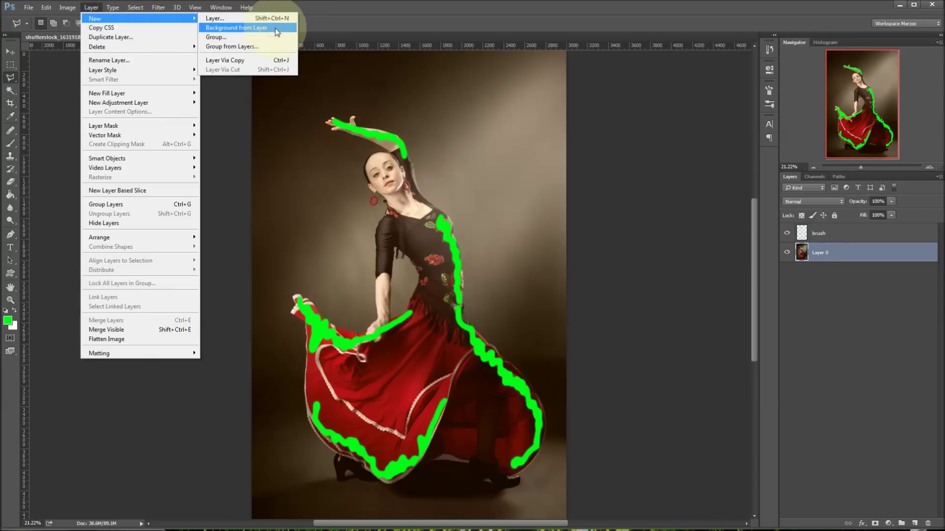
pyautogui.click(275, 28)
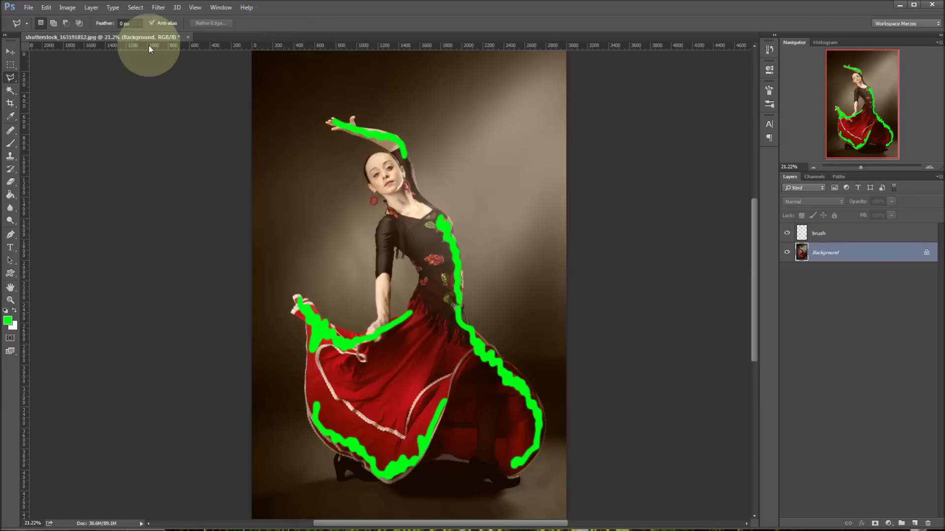
pyautogui.click(68, 7)
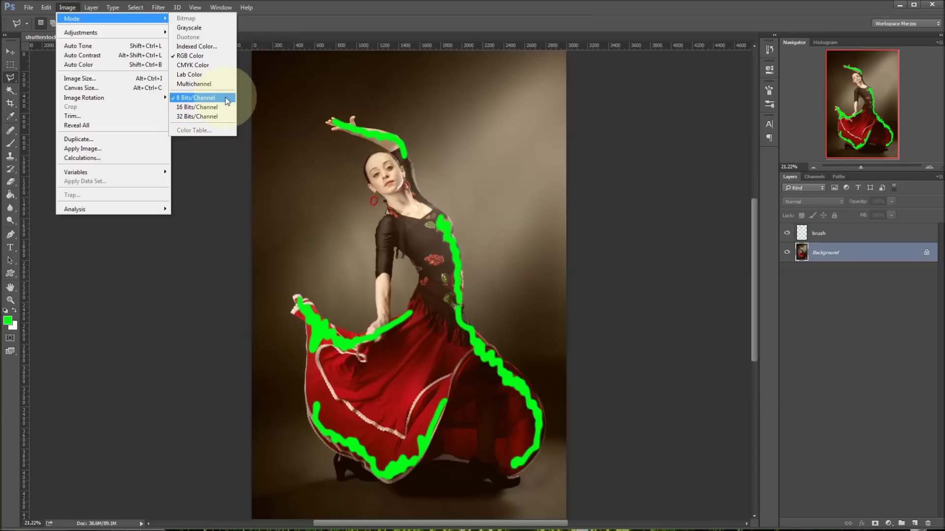
pyautogui.click(116, 78)
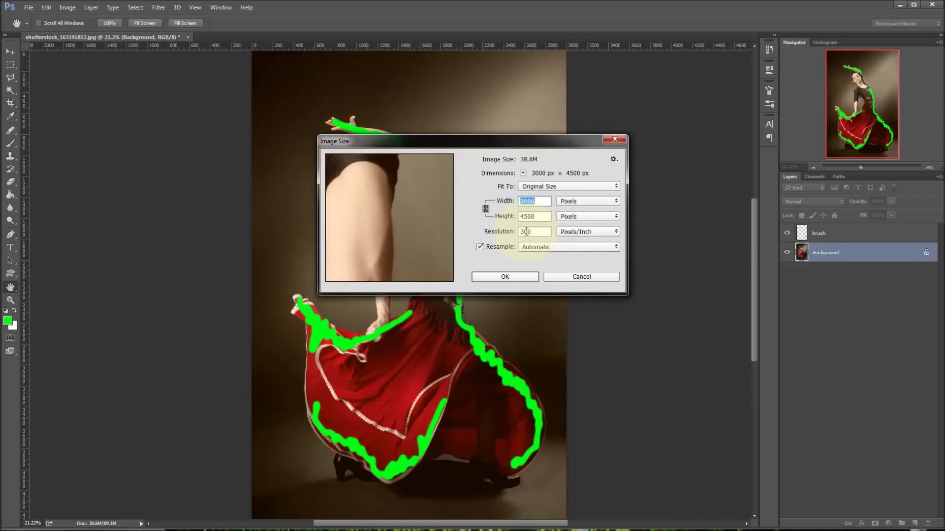
pyautogui.rightClick(532, 200)
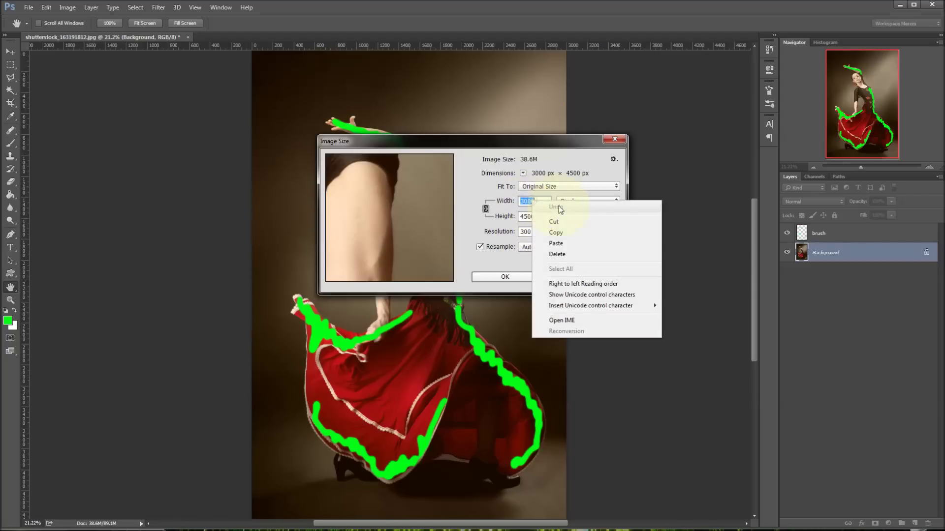
pyautogui.click(569, 232)
pyautogui.doubleClick(532, 232)
pyautogui.write('72')
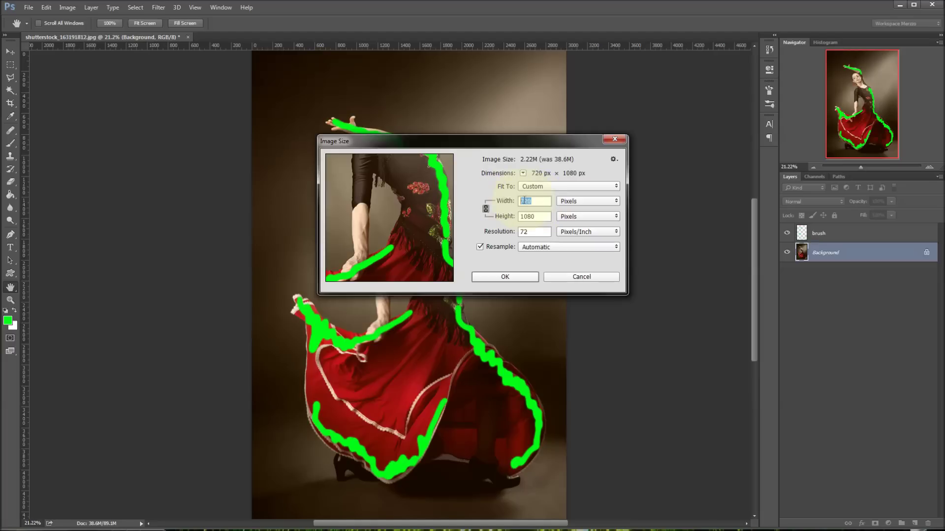
pyautogui.rightClick(524, 200)
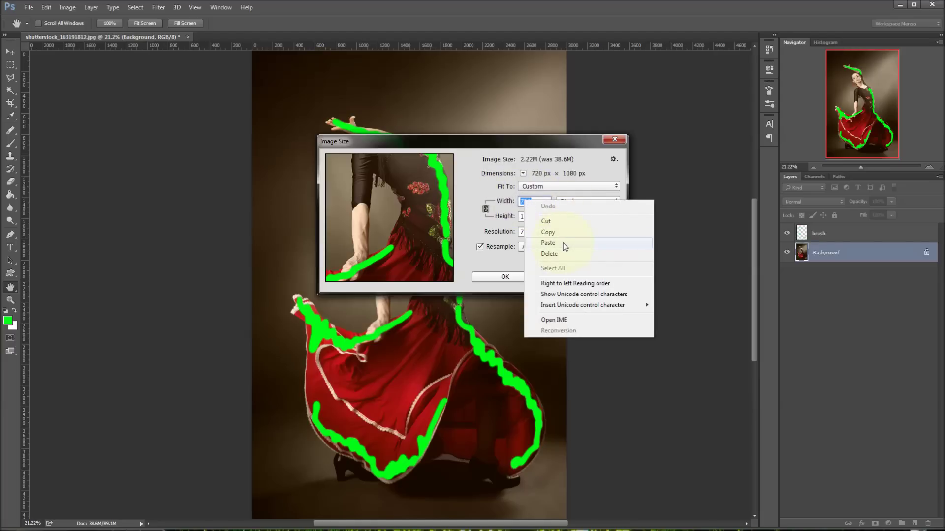
pyautogui.click(564, 246)
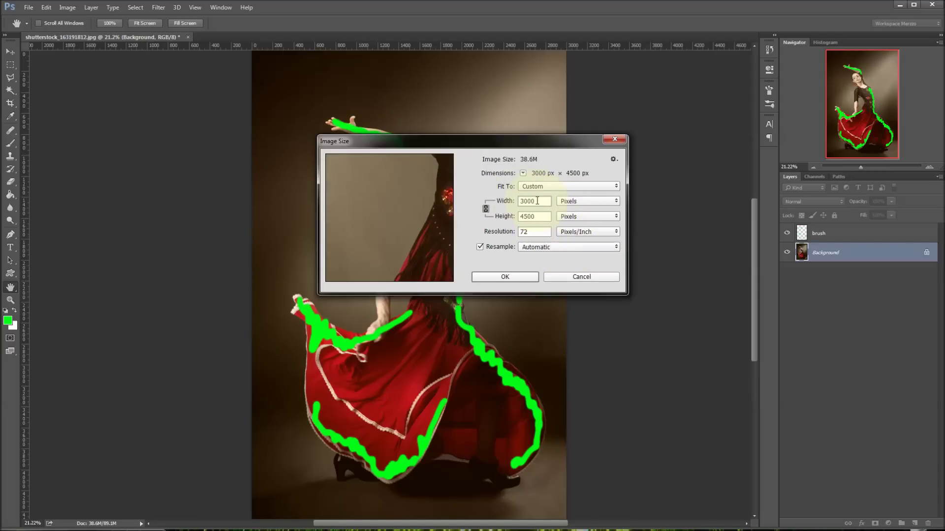
pyautogui.doubleClick(527, 231)
pyautogui.write('300')
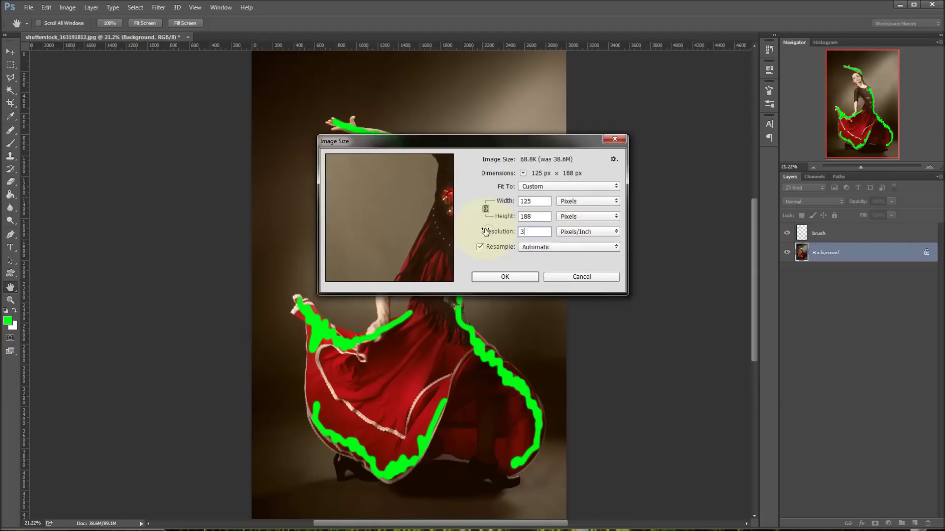
pyautogui.click(539, 201)
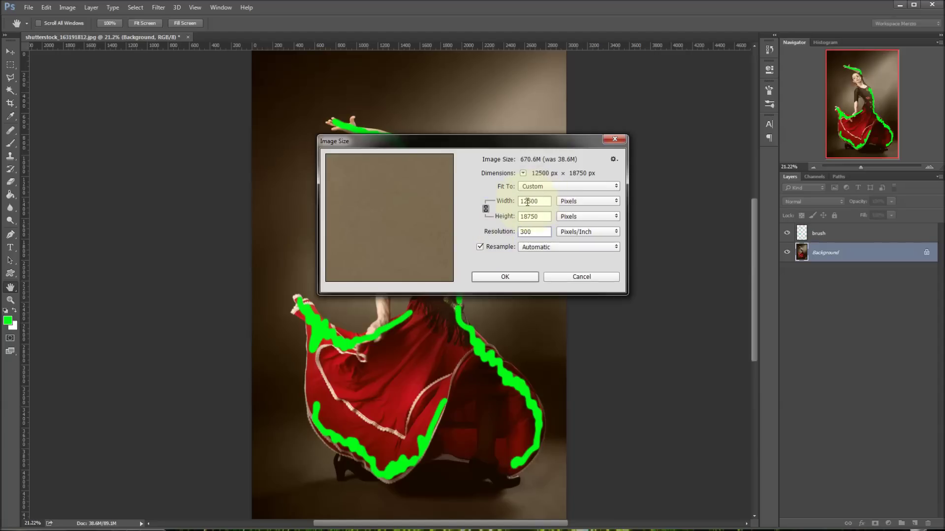
pyautogui.doubleClick(541, 202)
pyautogui.rightClick(530, 201)
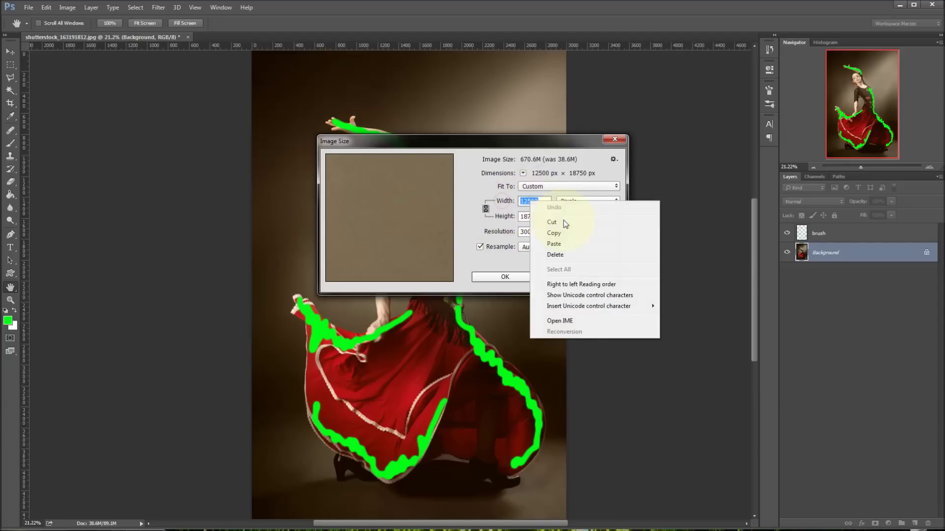
pyautogui.click(564, 243)
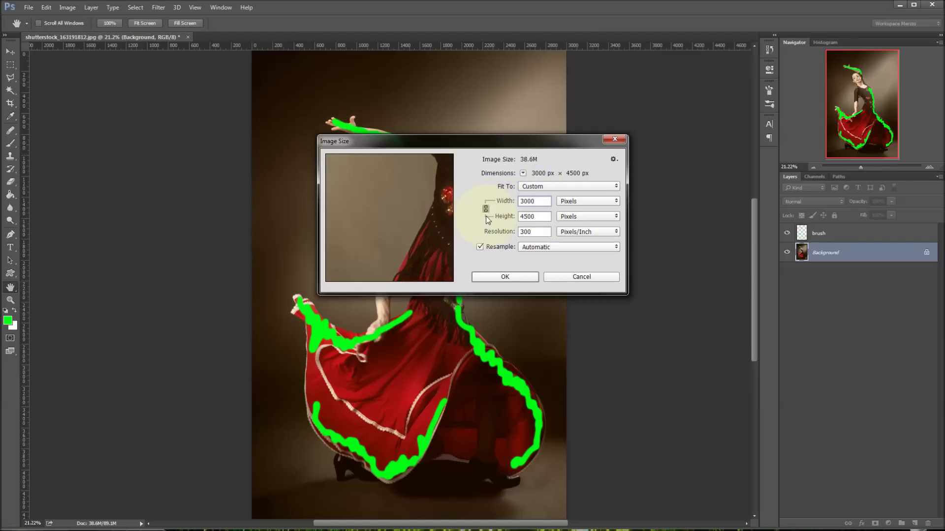
pyautogui.click(507, 278)
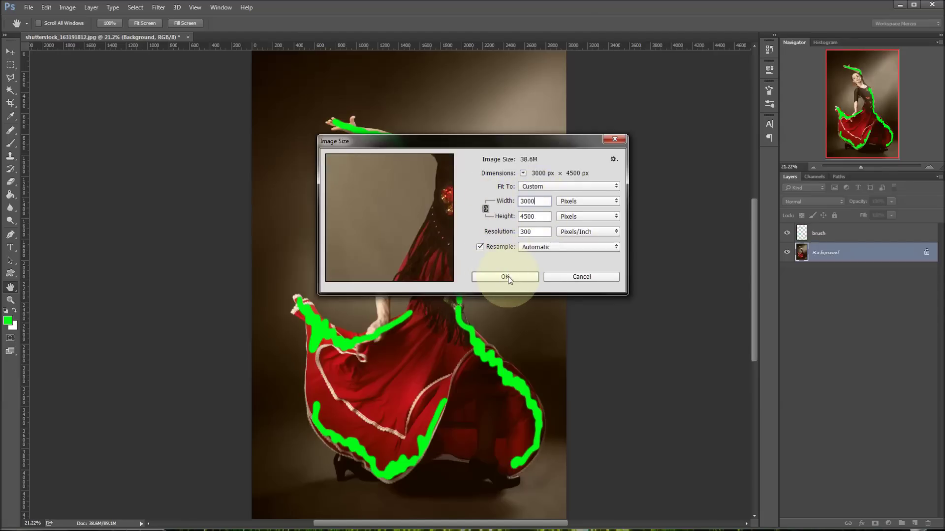
pyautogui.click(581, 278)
pyautogui.press('l')
pyautogui.click(899, 254)
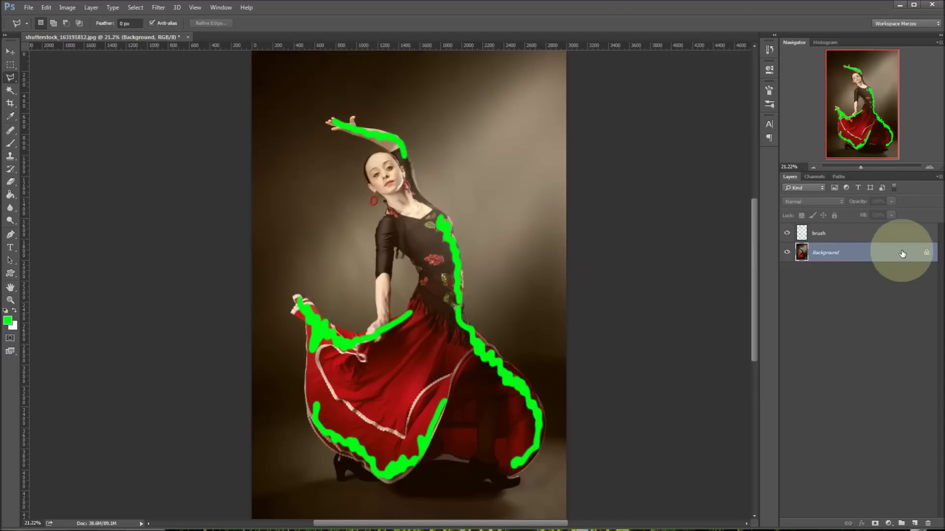
# Step: In Layers Panel Options, enable 'Add "copy" to Copied Layers and Groups'
pyautogui.click(939, 176)
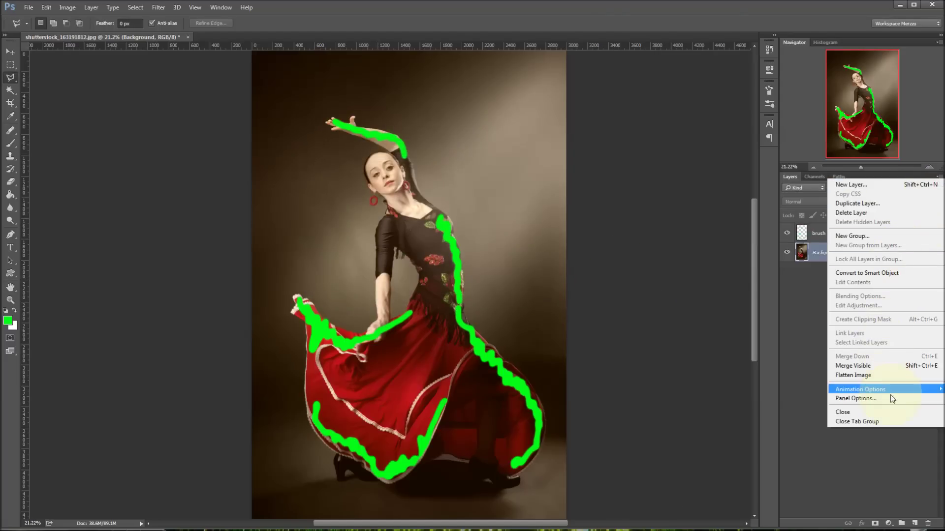
pyautogui.click(854, 399)
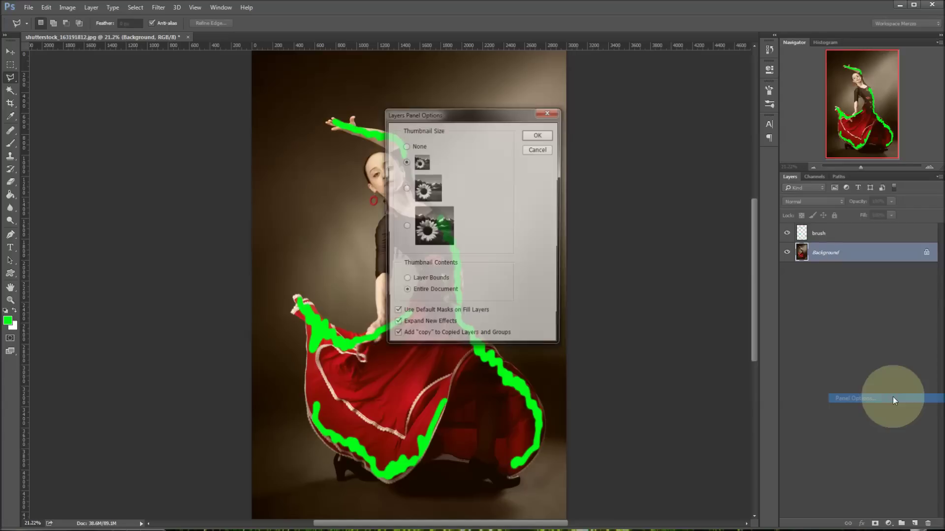
pyautogui.click(396, 338)
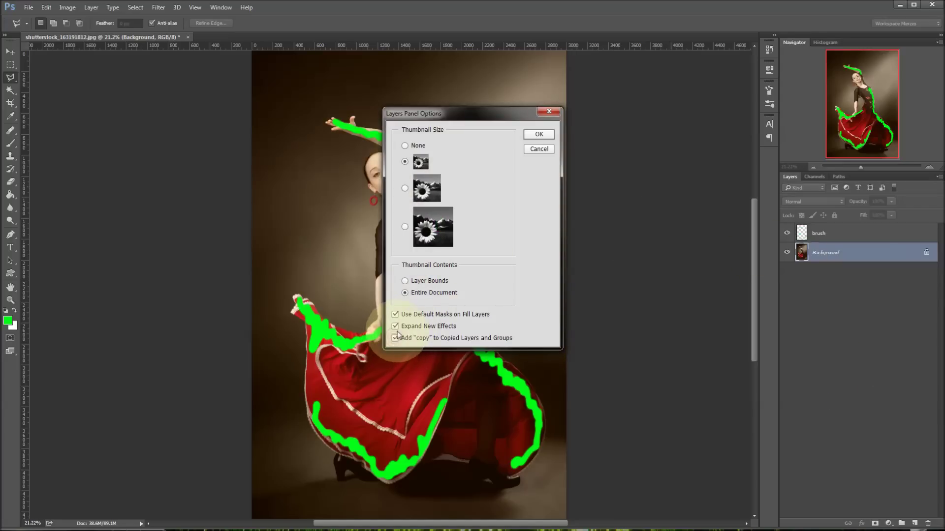
pyautogui.click(539, 136)
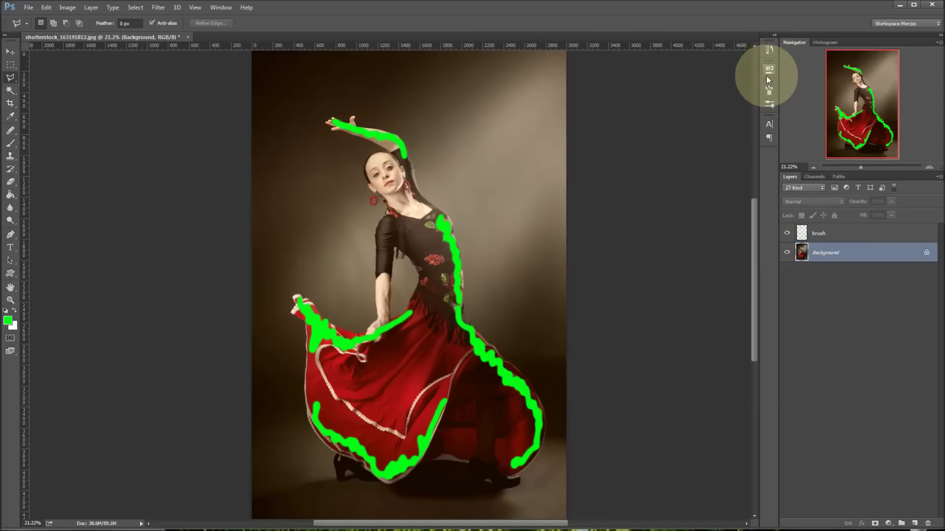
# Step: Load GFF Dust Effects.atn into the Actions panel and make the brush layer active
pyautogui.click(232, 8)
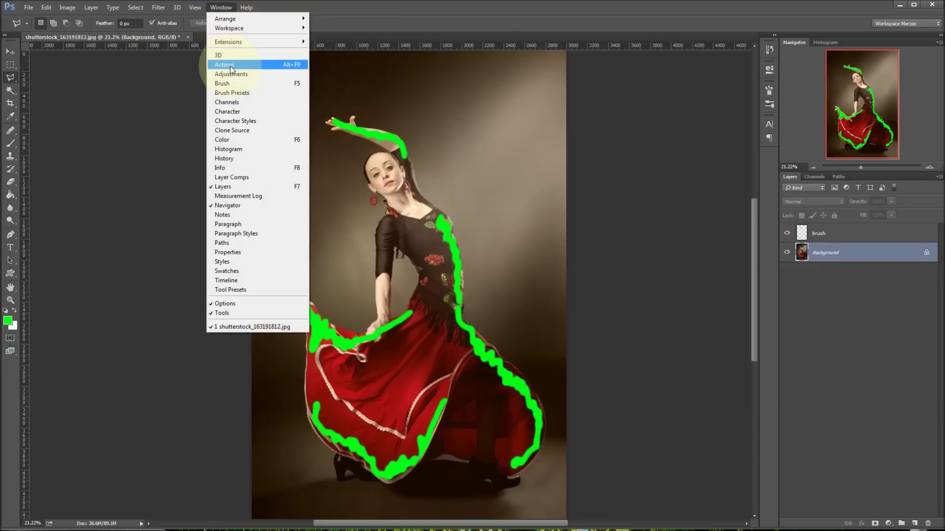
pyautogui.click(265, 71)
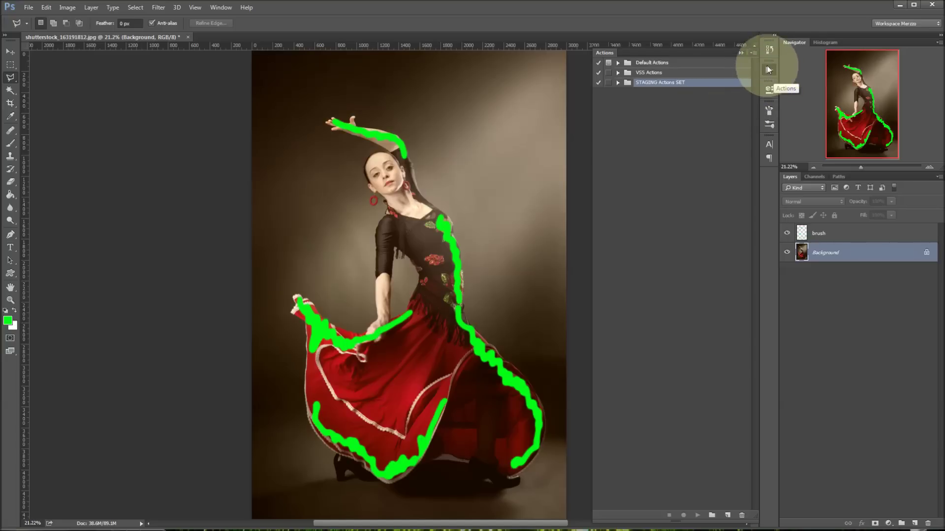
pyautogui.click(754, 53)
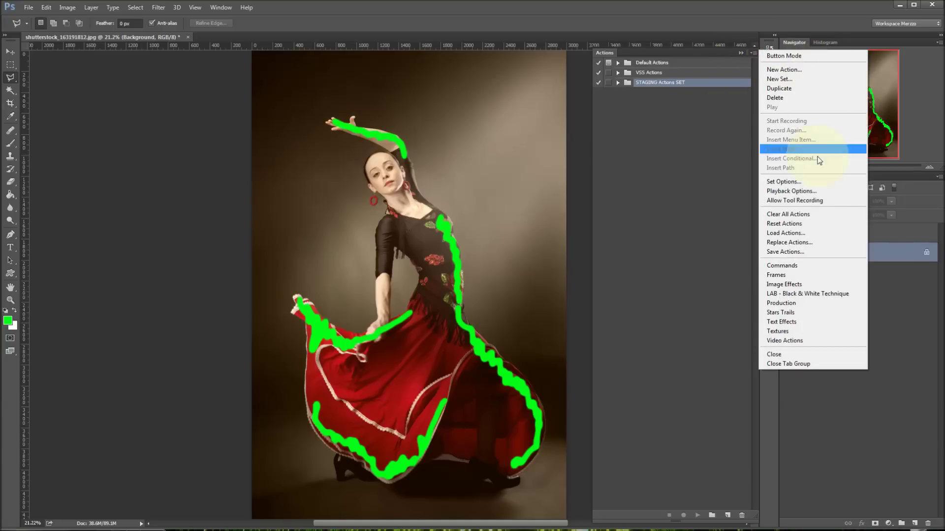
pyautogui.click(807, 233)
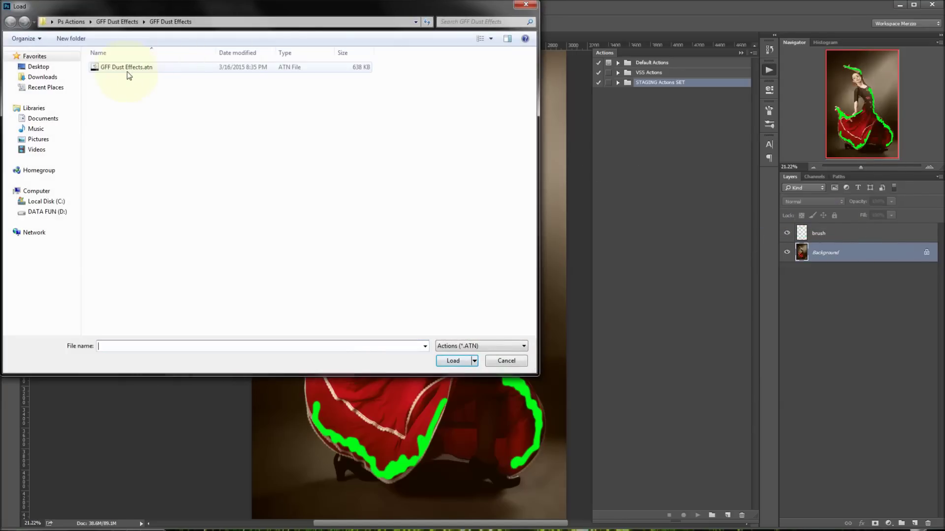
pyautogui.click(165, 72)
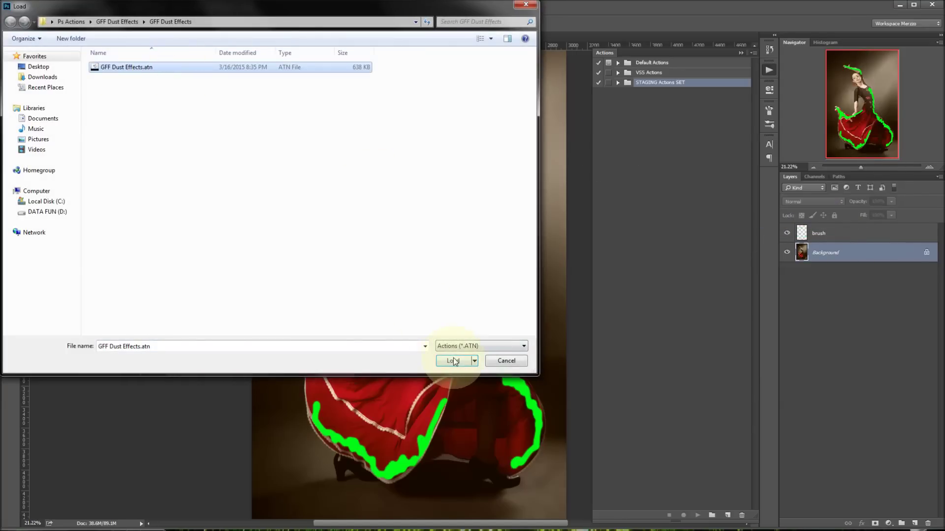
pyautogui.click(453, 361)
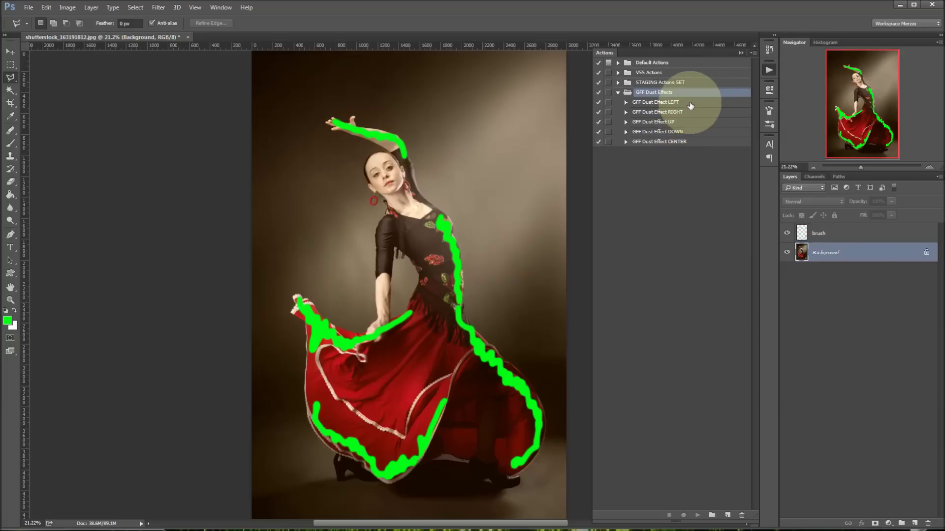
pyautogui.click(837, 237)
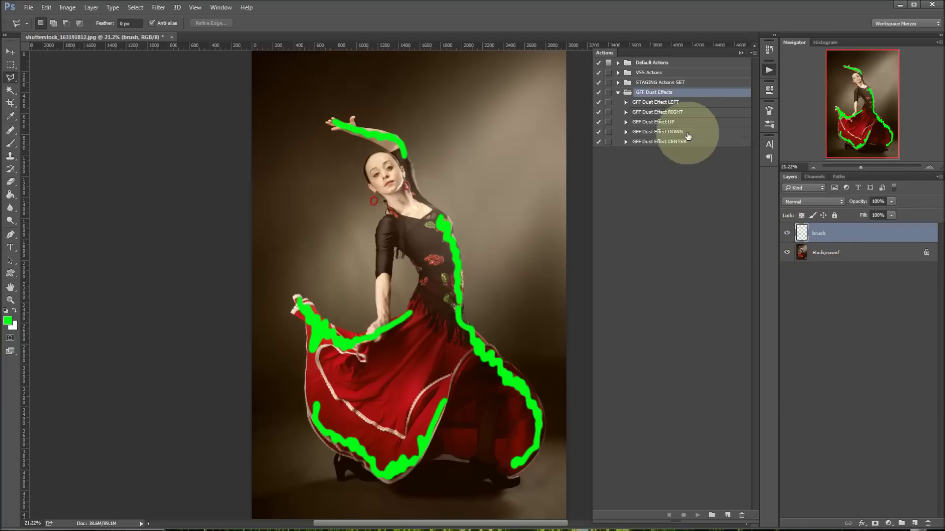
# Step: Play the GFF Dust Effect UP action on the brush layer
pyautogui.click(672, 123)
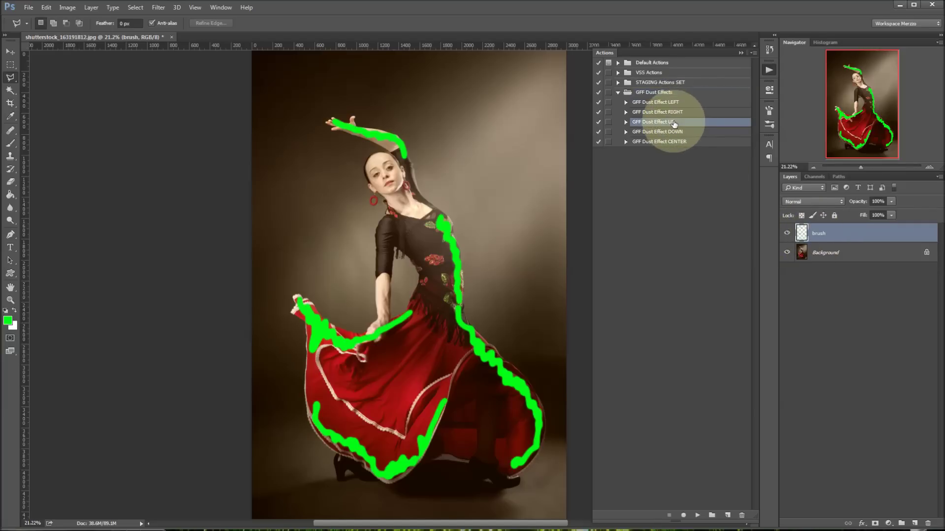
pyautogui.click(625, 122)
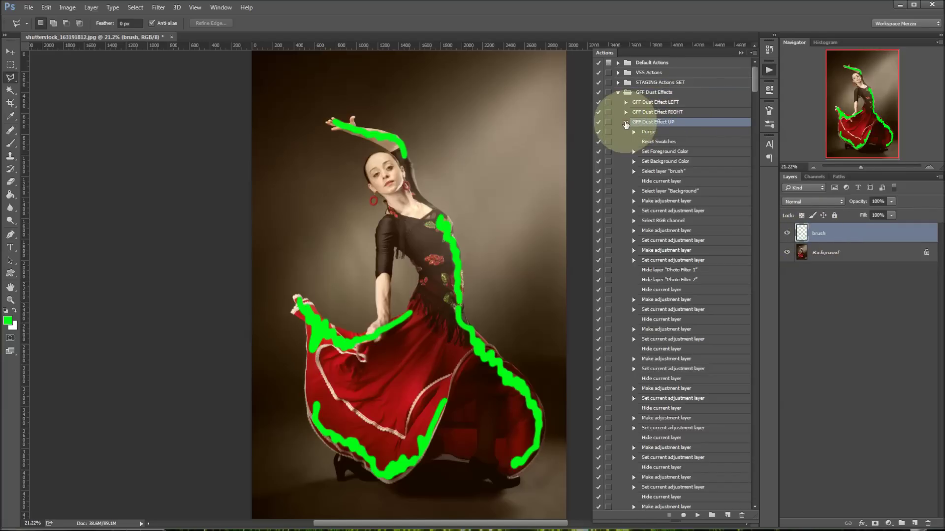
pyautogui.click(626, 123)
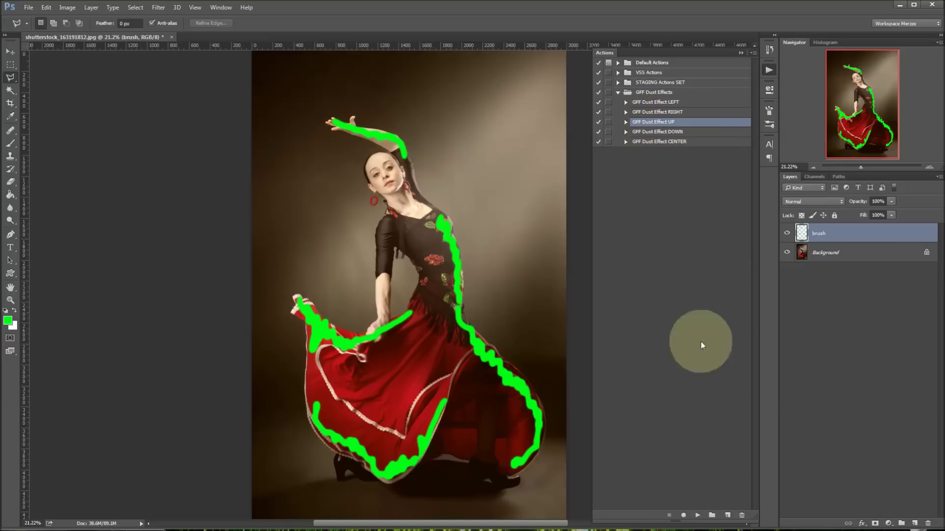
pyautogui.click(699, 516)
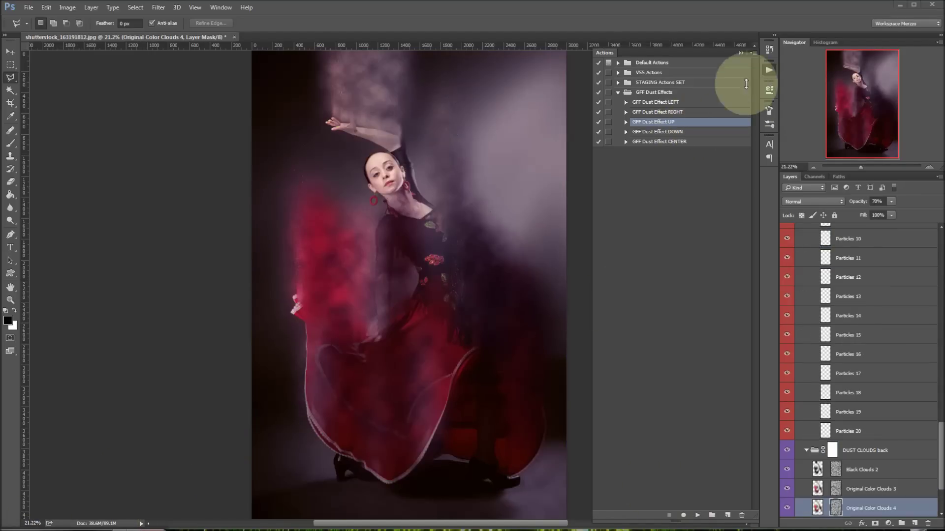
pyautogui.click(740, 52)
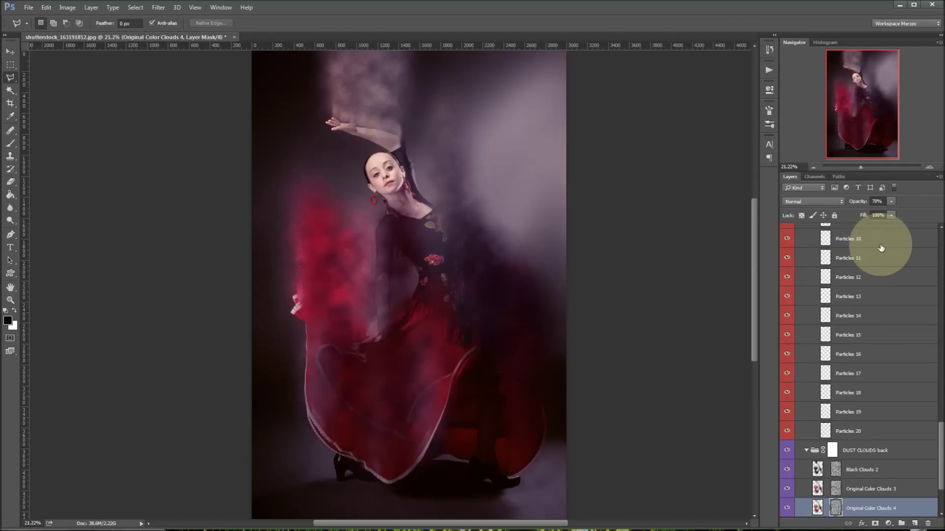
pyautogui.moveTo(942, 437); pyautogui.dragTo(942, 321)
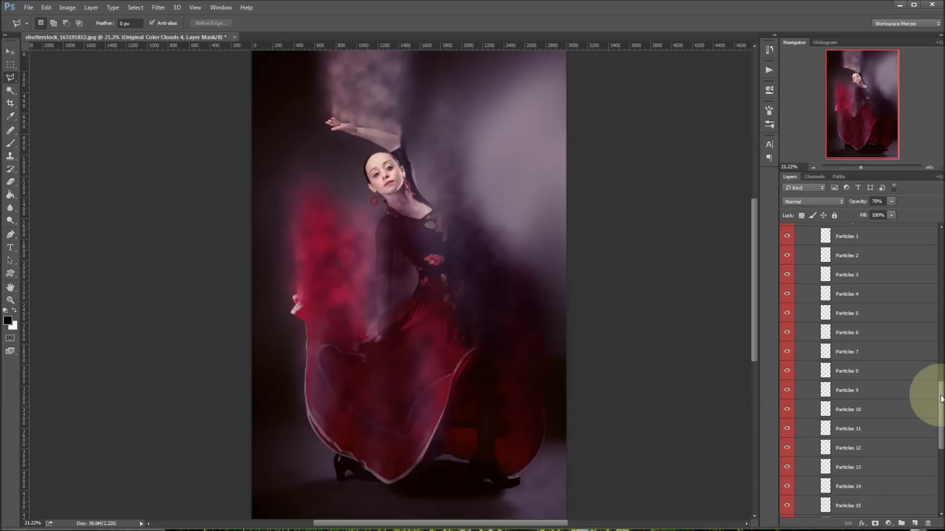
# Step: Scroll to the top of the Layers panel and expand the EFFECT and COLORS groups
pyautogui.moveTo(940, 320); pyautogui.dragTo(937, 242)
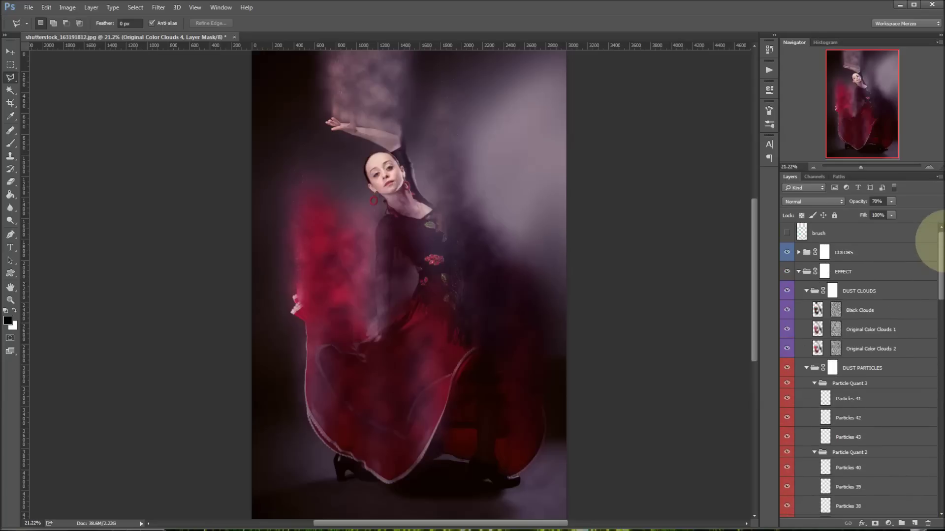
pyautogui.click(798, 252)
pyautogui.click(798, 253)
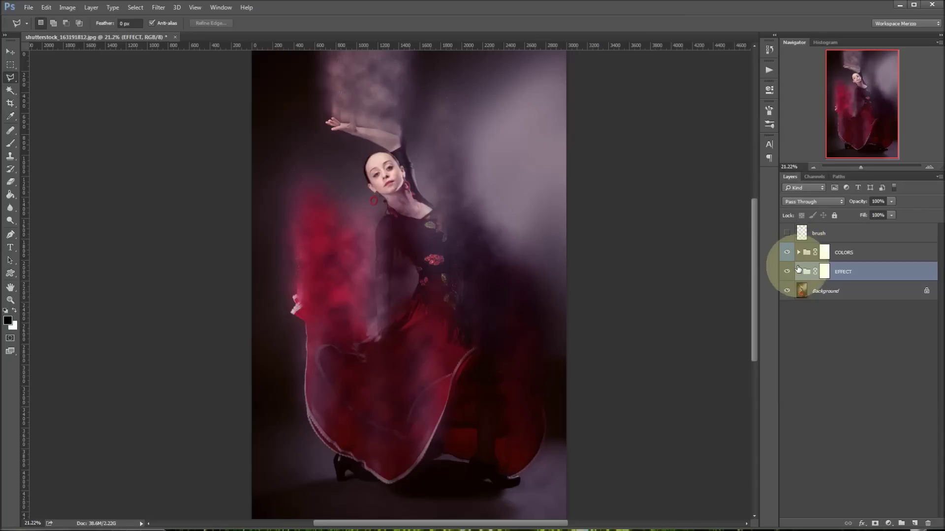
pyautogui.click(800, 273)
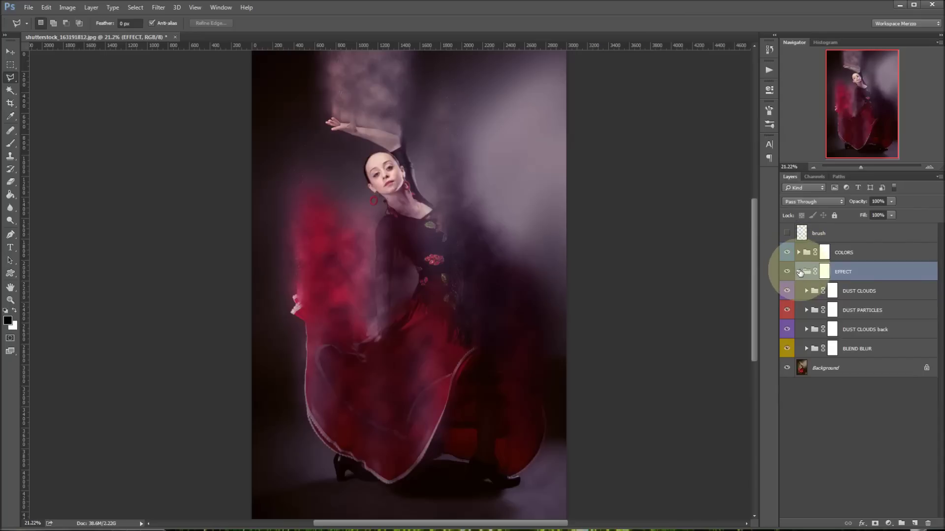
pyautogui.click(798, 252)
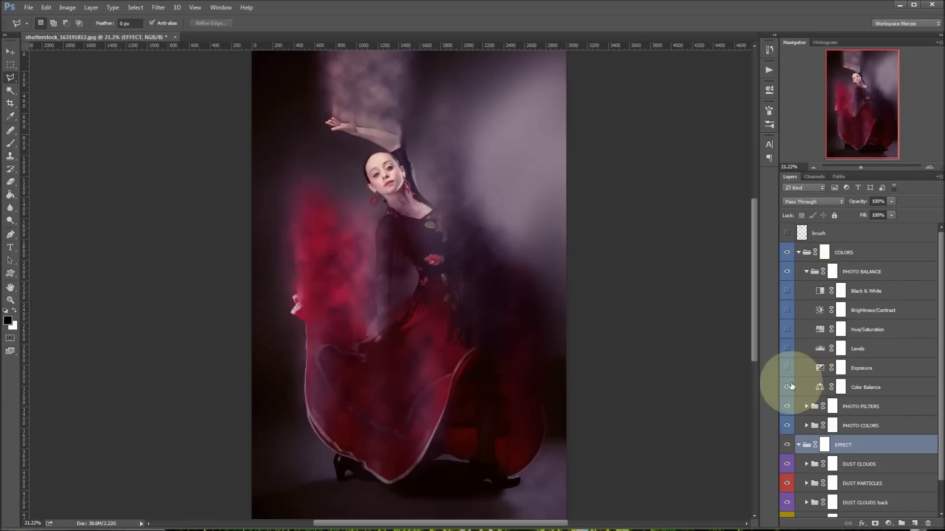
# Step: Preview Color Balance, Exposure, Hue/Saturation, Brightness/Contrast and Black & White, leaving Levels switched on
pyautogui.click(786, 387)
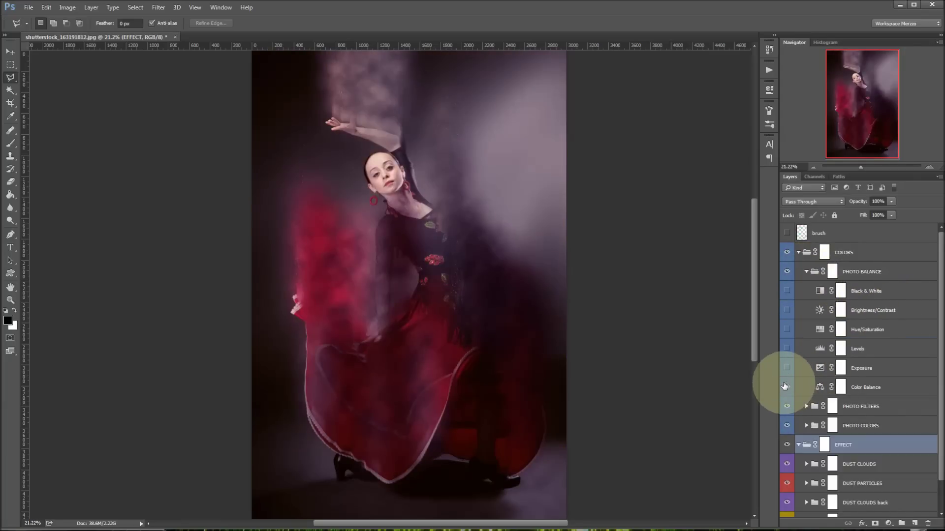
pyautogui.click(786, 368)
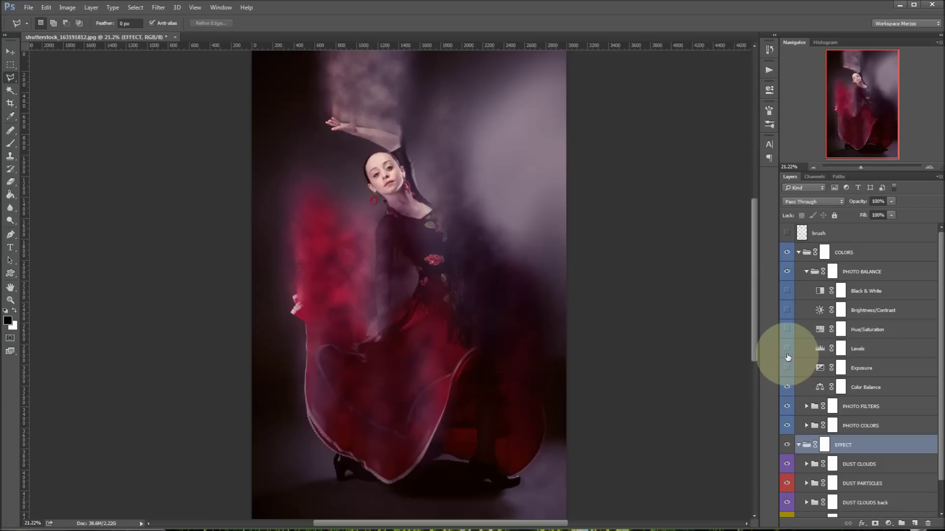
pyautogui.click(787, 348)
pyautogui.click(787, 349)
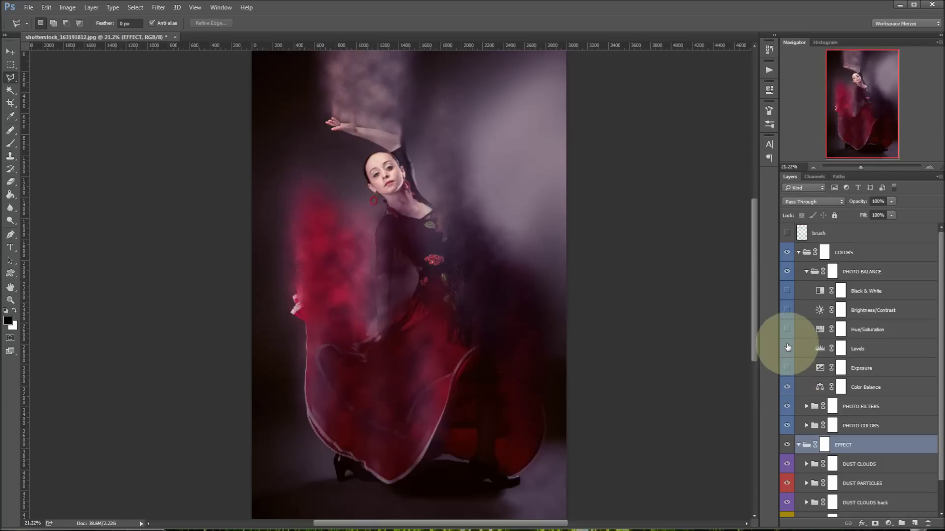
pyautogui.click(787, 329)
pyautogui.click(787, 310)
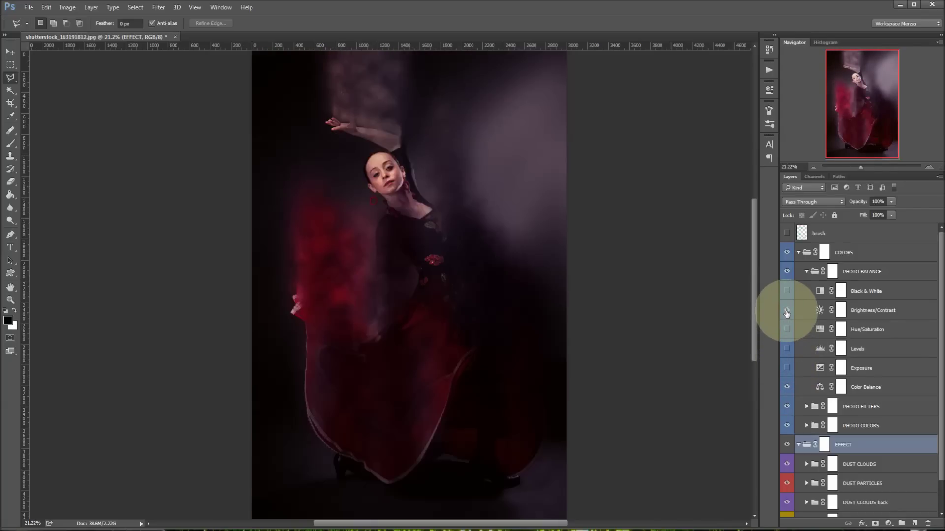
pyautogui.click(786, 310)
pyautogui.click(786, 291)
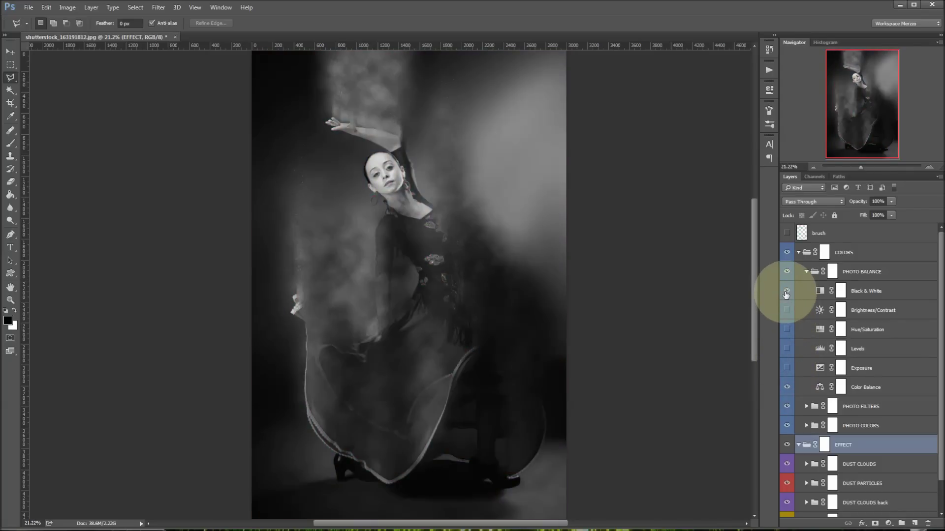
pyautogui.click(786, 349)
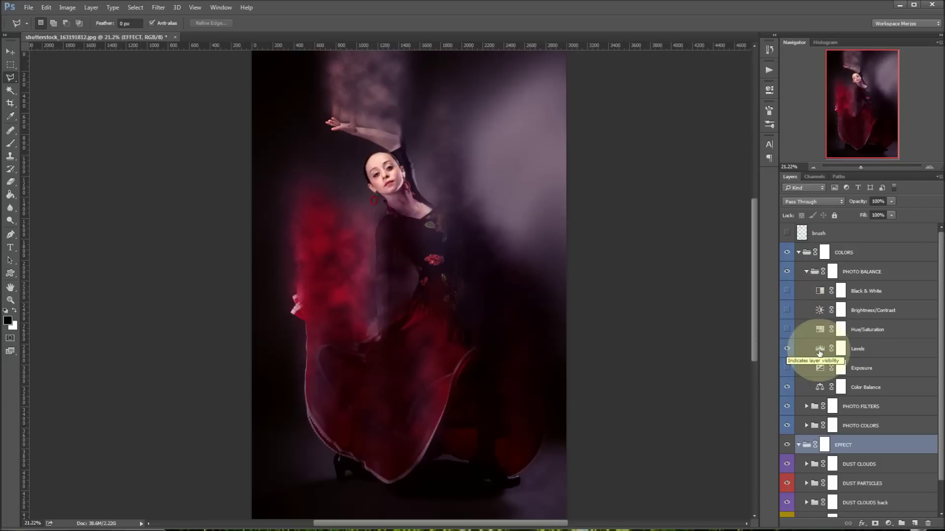
pyautogui.doubleClick(820, 349)
# Step: Set the Levels inputs to black 10, midtones 1.16, white 255, then hide Levels
pyautogui.moveTo(744, 182); pyautogui.dragTo(708, 181)
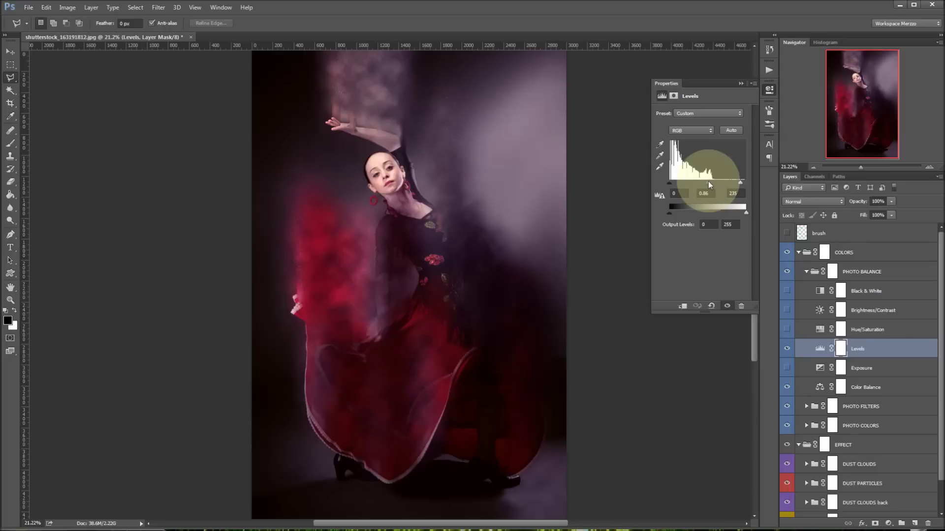
pyautogui.moveTo(707, 181)
pyautogui.mouseDown()
pyautogui.moveTo(746, 183)
pyautogui.moveTo(704, 183)
pyautogui.mouseUp()
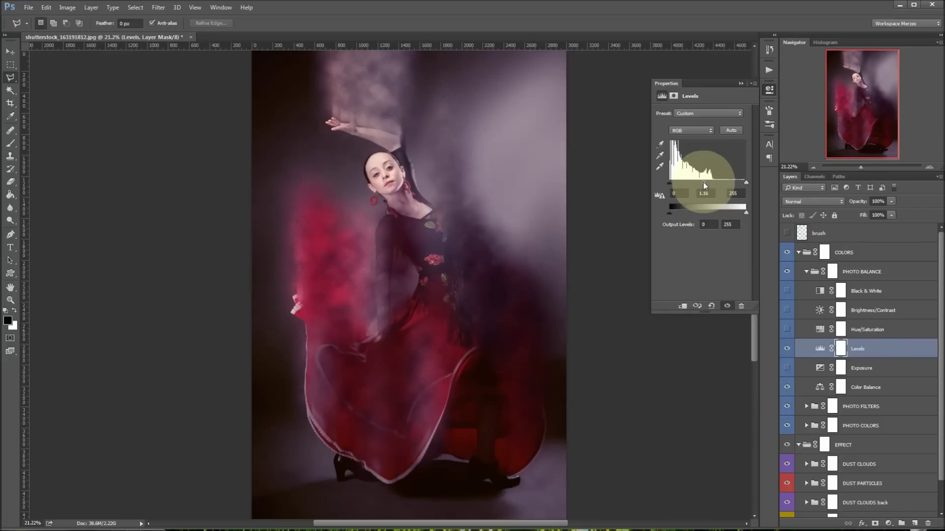
pyautogui.moveTo(670, 183); pyautogui.dragTo(674, 183)
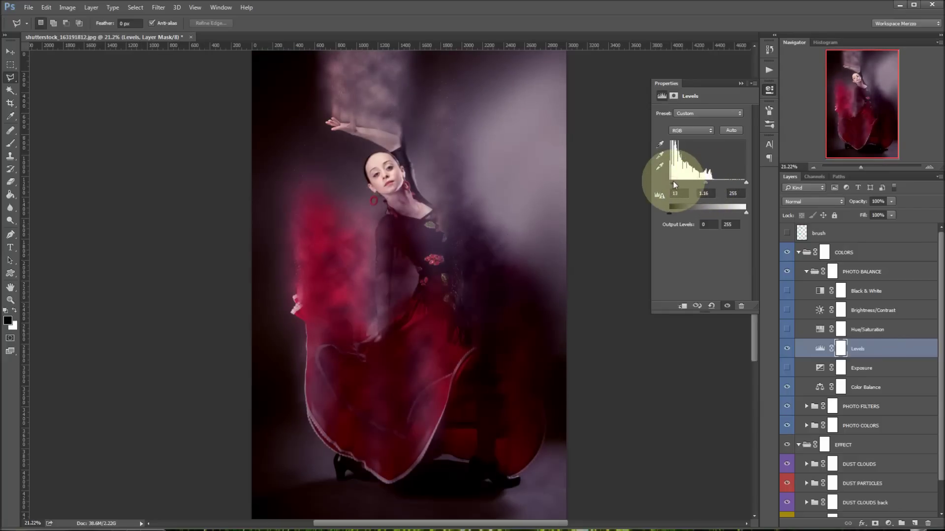
pyautogui.click(741, 83)
pyautogui.click(786, 350)
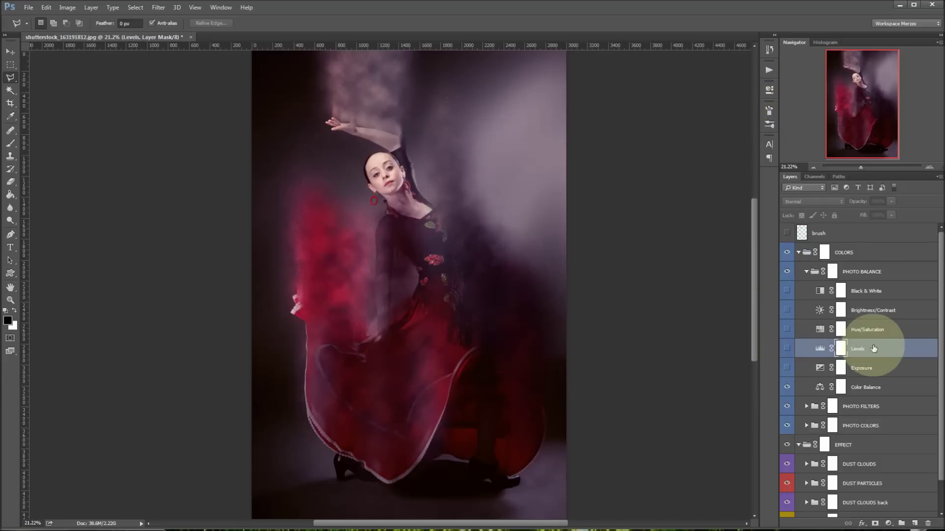
pyautogui.scroll(-2, 837, 354)
# Step: Turn on the Color Balance adjustment and collapse PHOTO BALANCE
pyautogui.click(786, 355)
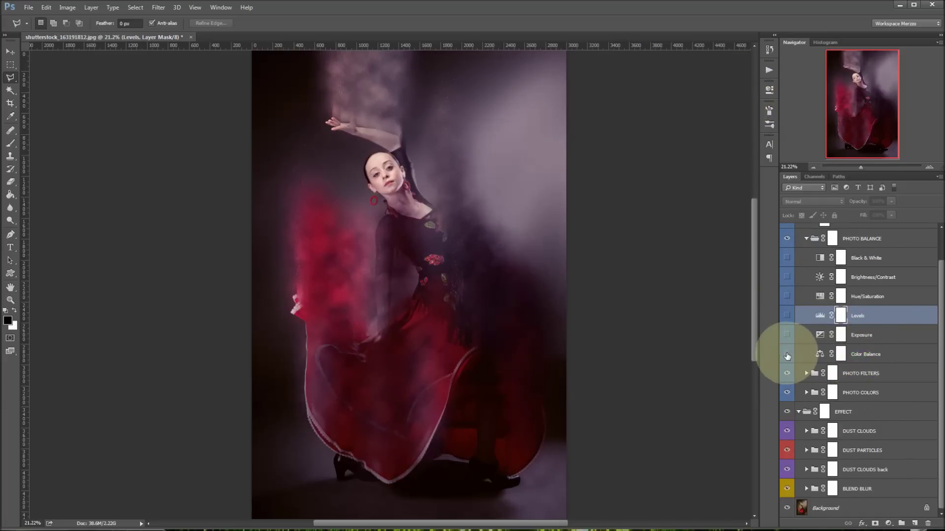
pyautogui.click(787, 355)
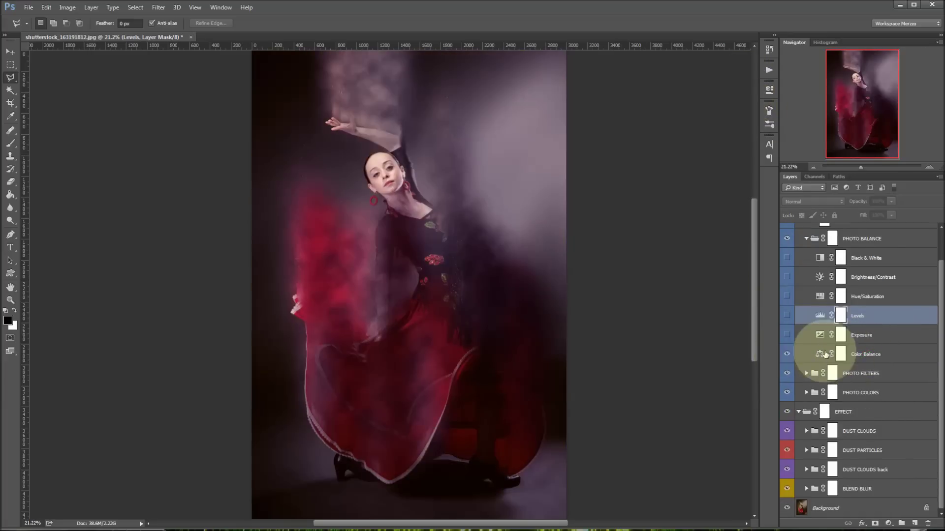
pyautogui.click(807, 240)
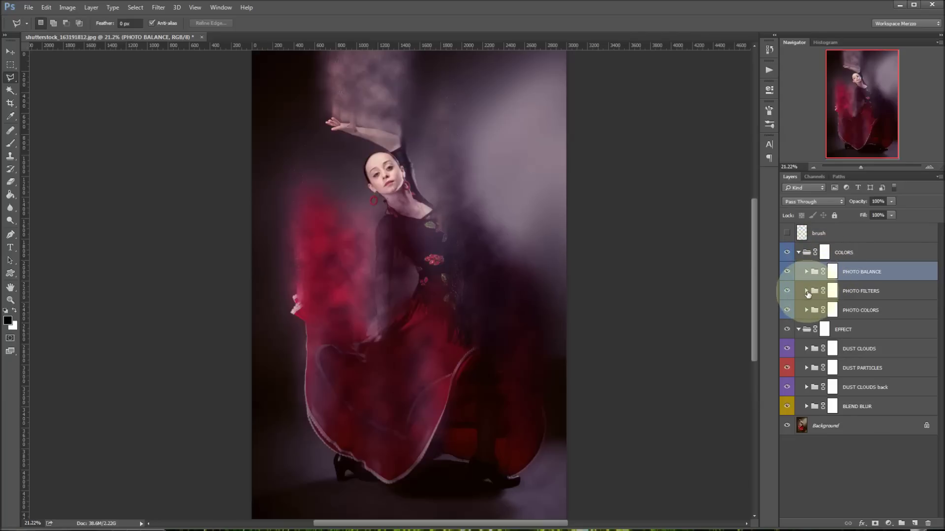
# Step: Preview the Photo Filter 21 and 19 tints, leaving every photo filter hidden
pyautogui.click(807, 291)
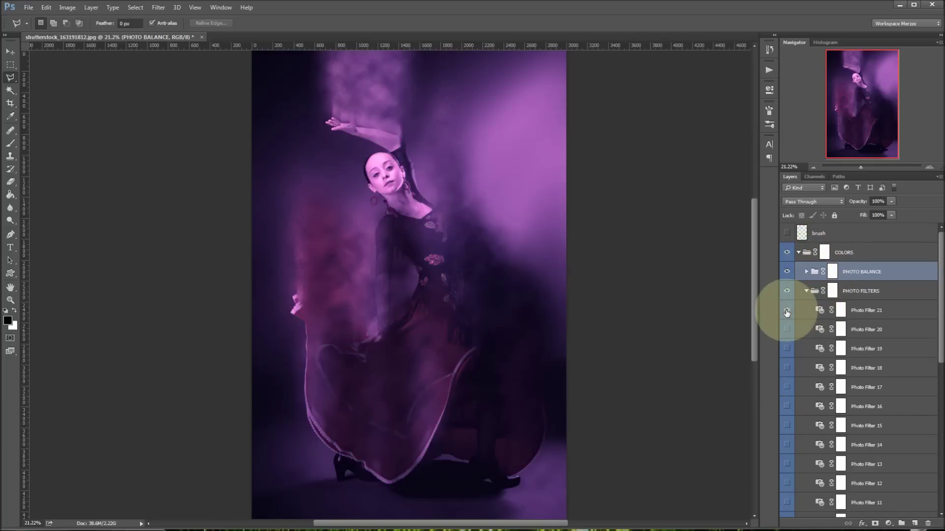
pyautogui.click(787, 311)
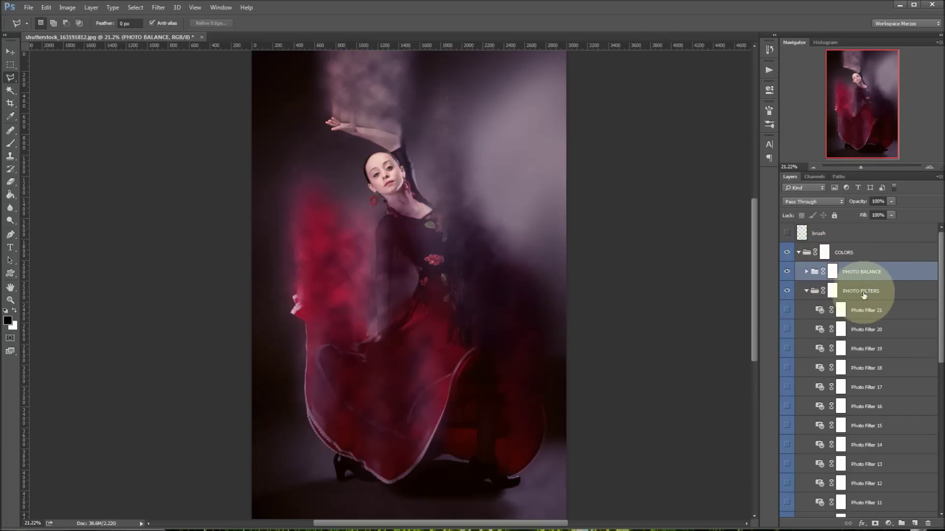
pyautogui.click(788, 313)
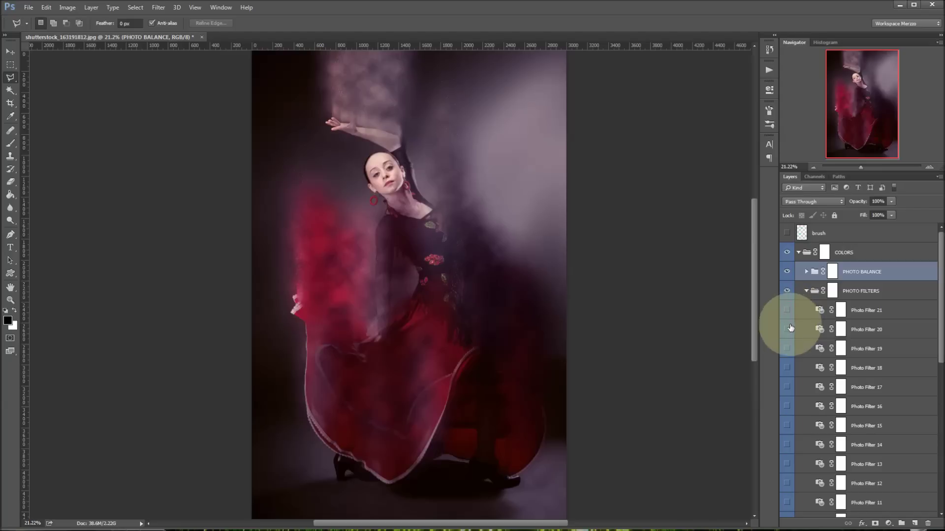
pyautogui.click(788, 350)
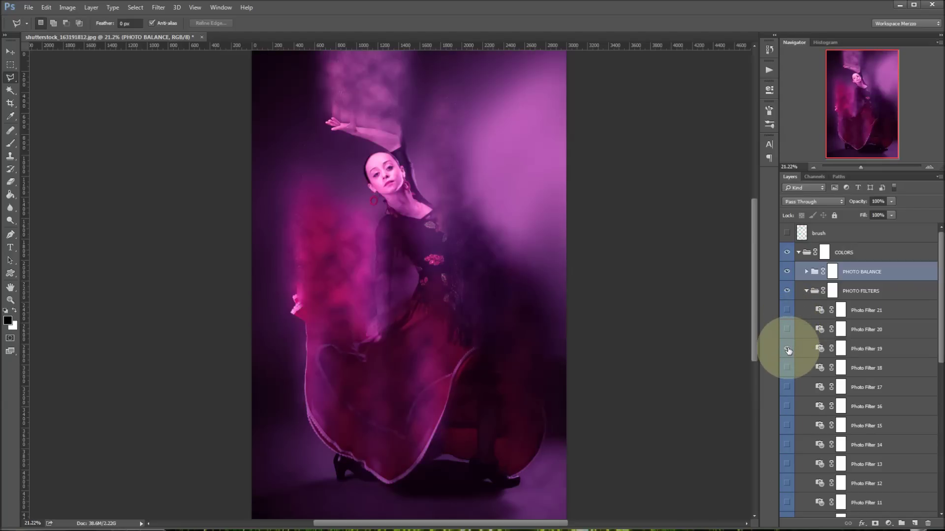
pyautogui.click(788, 350)
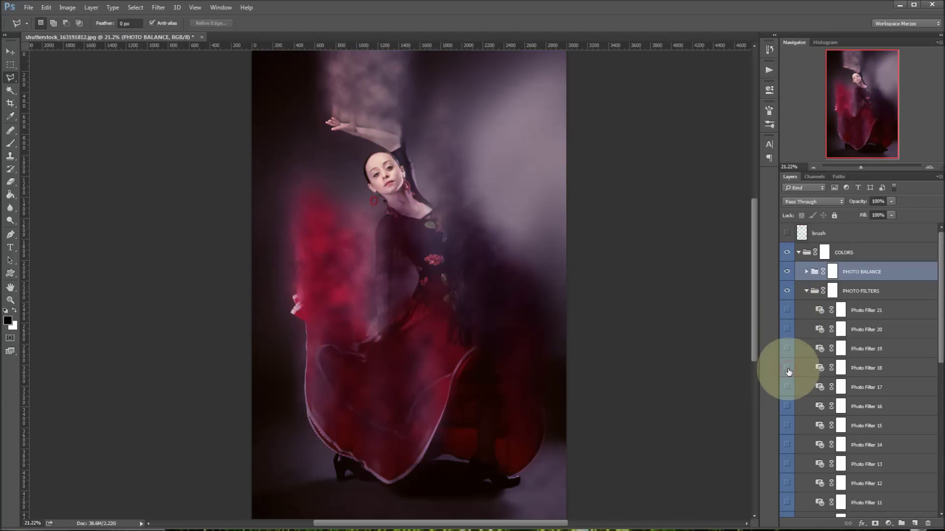
pyautogui.click(807, 290)
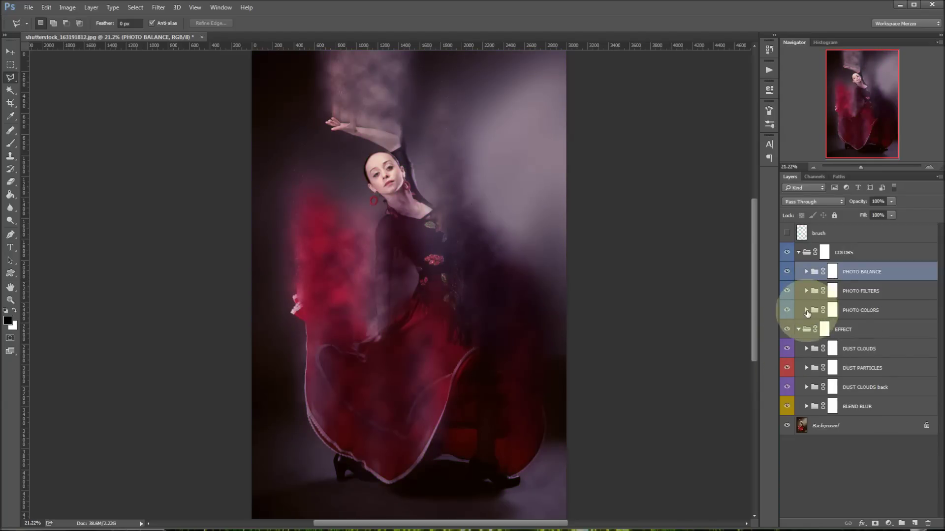
pyautogui.click(806, 311)
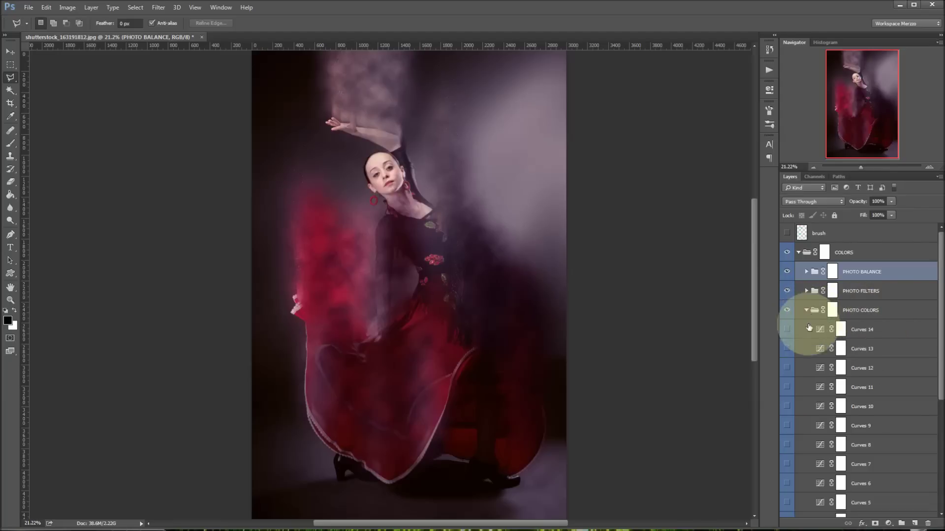
pyautogui.click(786, 329)
pyautogui.click(788, 349)
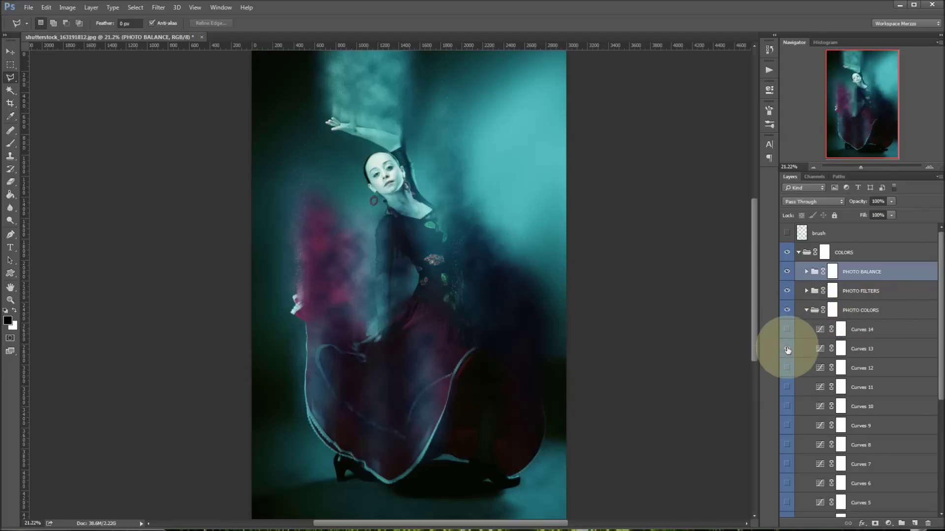
pyautogui.click(787, 349)
pyautogui.click(787, 368)
pyautogui.click(788, 387)
pyautogui.click(787, 407)
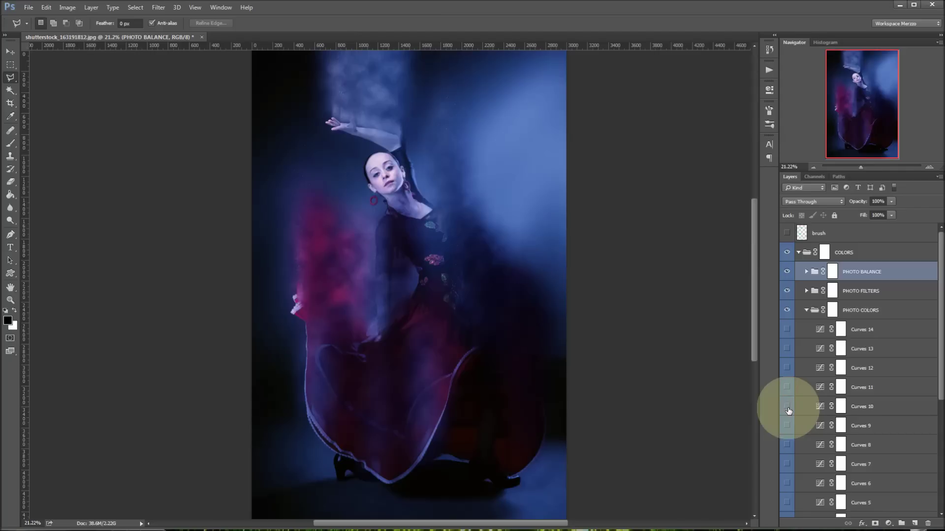
pyautogui.click(788, 407)
pyautogui.click(787, 426)
pyautogui.click(787, 445)
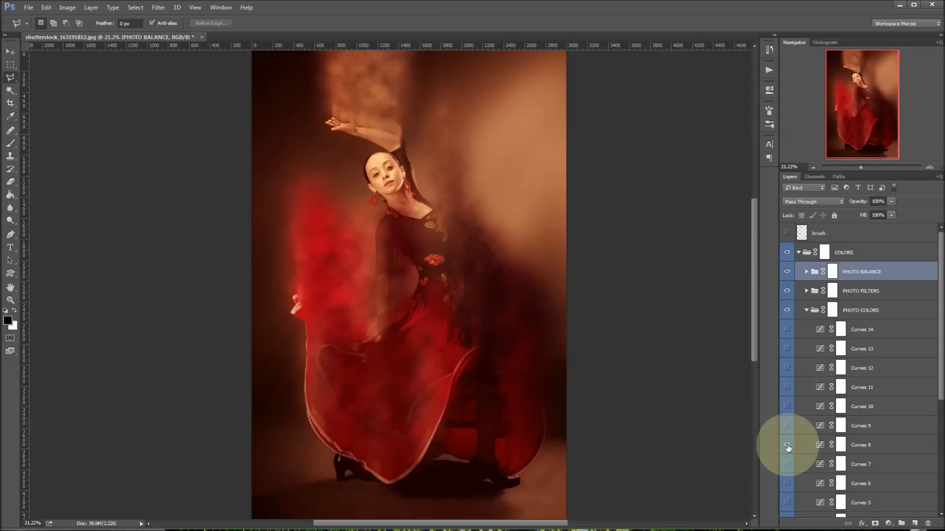
pyautogui.click(788, 445)
pyautogui.click(788, 464)
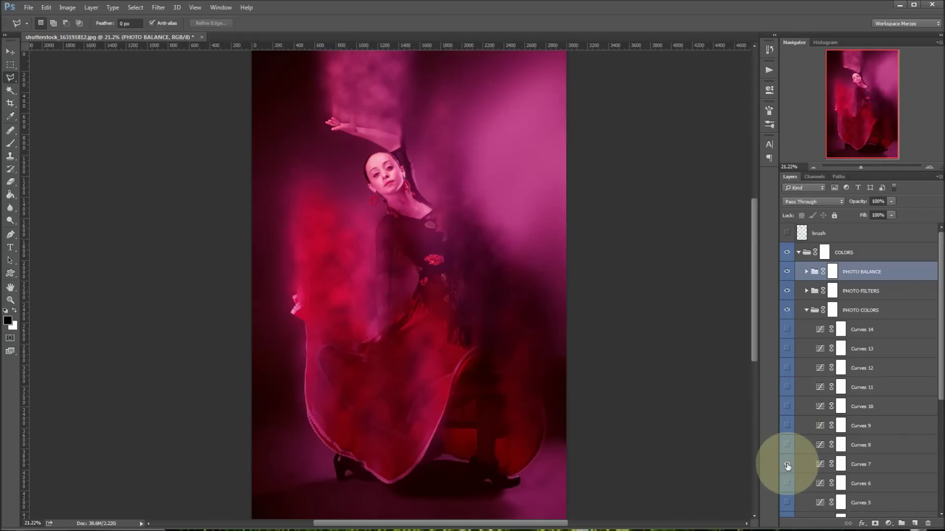
pyautogui.scroll(-3, 790, 464)
pyautogui.click(787, 464)
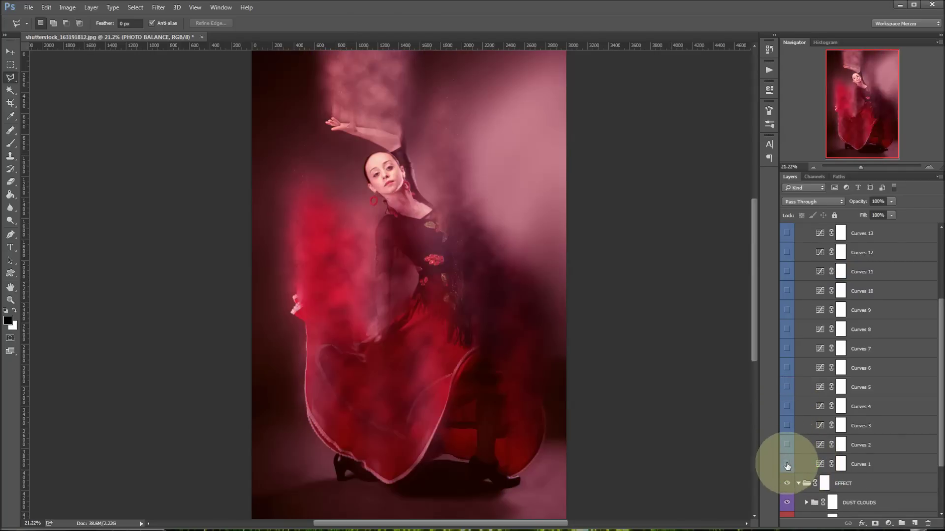
pyautogui.scroll(3, 800, 320)
pyautogui.click(806, 266)
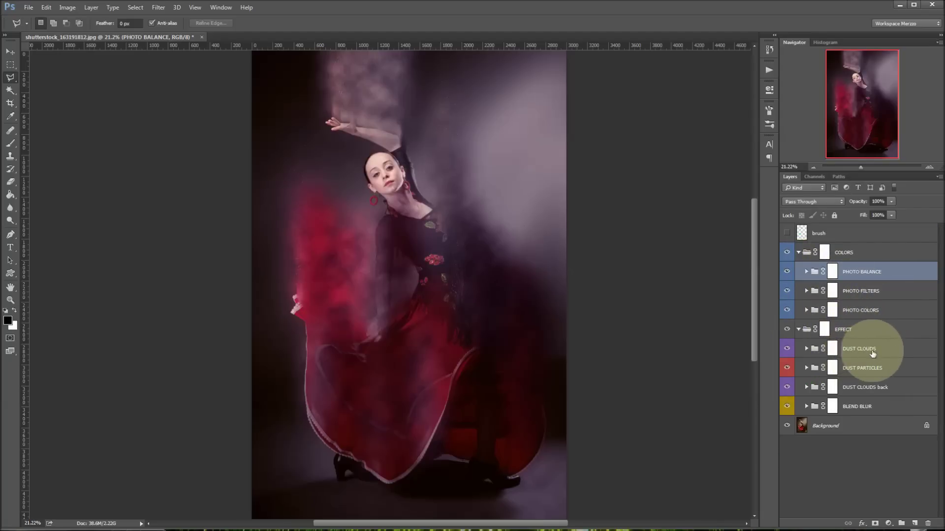
# Step: In DUST CLOUDS, raise the Black Clouds layer's opacity to thicken the dust
pyautogui.click(806, 348)
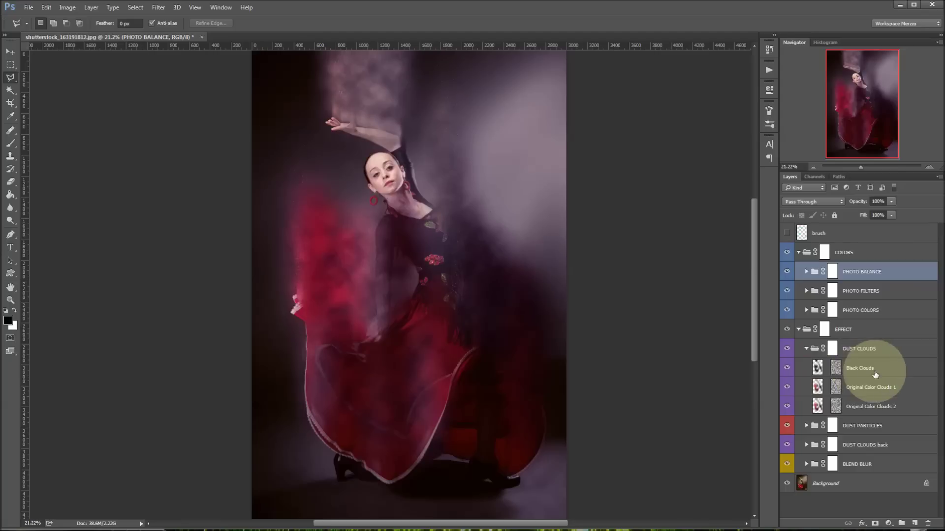
pyautogui.click(882, 372)
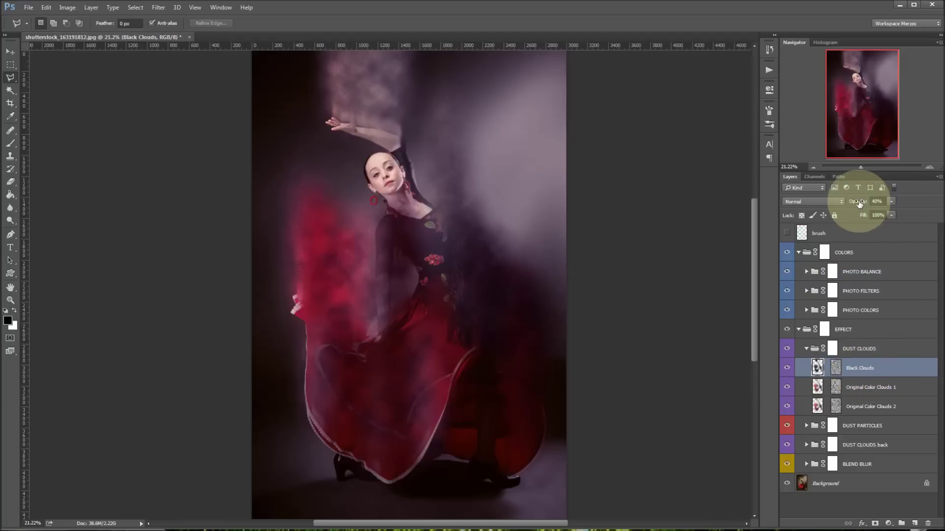
pyautogui.moveTo(859, 203); pyautogui.dragTo(850, 203)
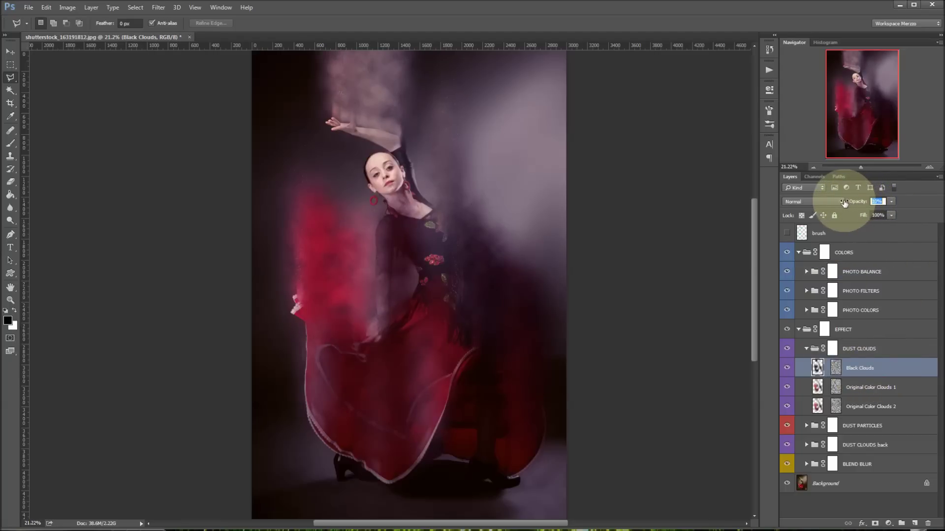
pyautogui.moveTo(843, 203); pyautogui.dragTo(866, 203)
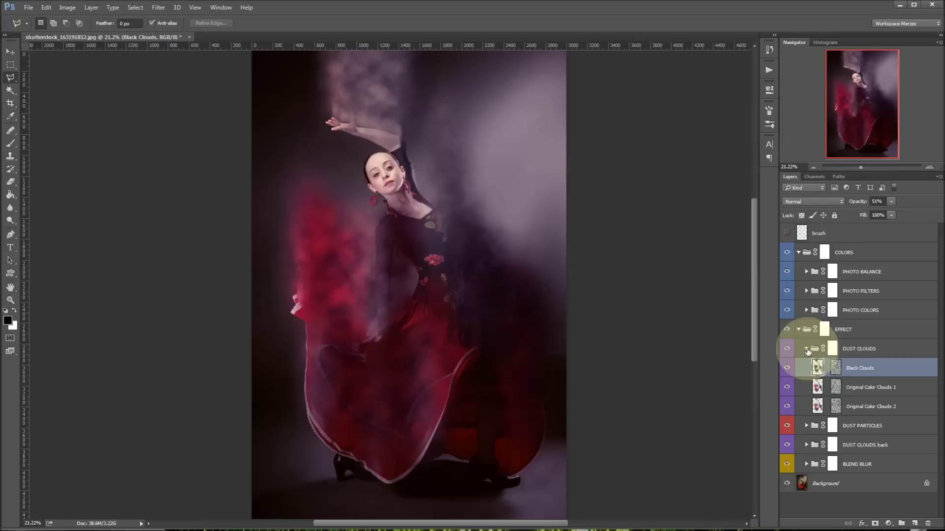
# Step: Set Original Color Clouds 1 opacity to 100% and check Original Color Clouds 2's opacity
pyautogui.click(880, 387)
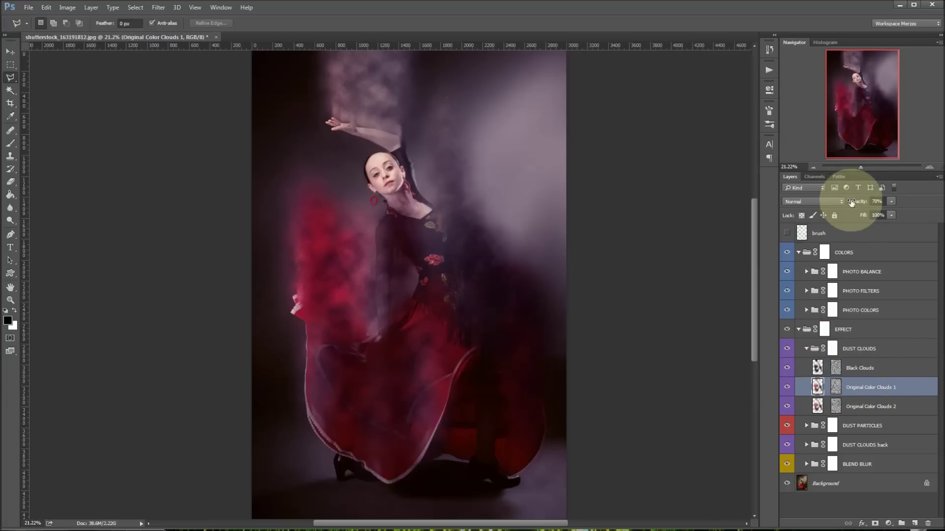
pyautogui.moveTo(851, 202)
pyautogui.mouseDown()
pyautogui.moveTo(830, 197)
pyautogui.moveTo(892, 200)
pyautogui.mouseUp()
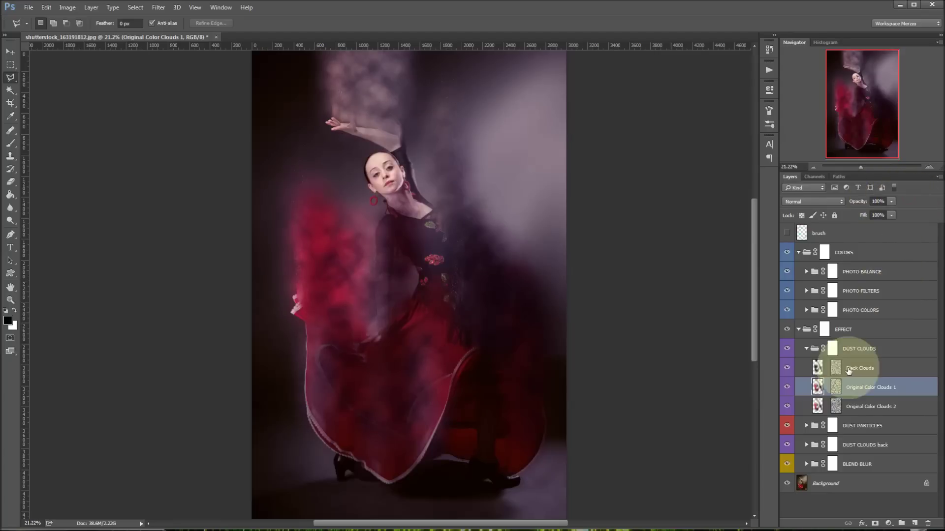
pyautogui.click(866, 407)
pyautogui.click(879, 202)
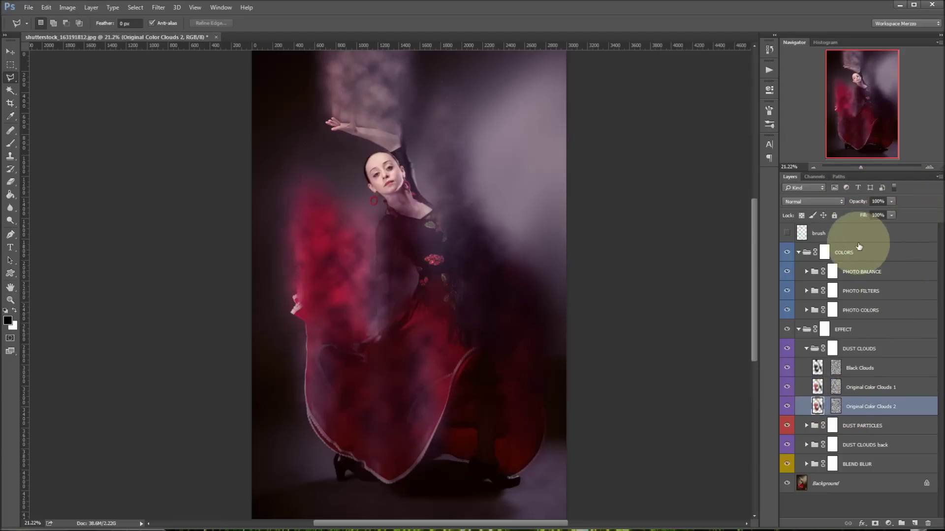
pyautogui.click(806, 349)
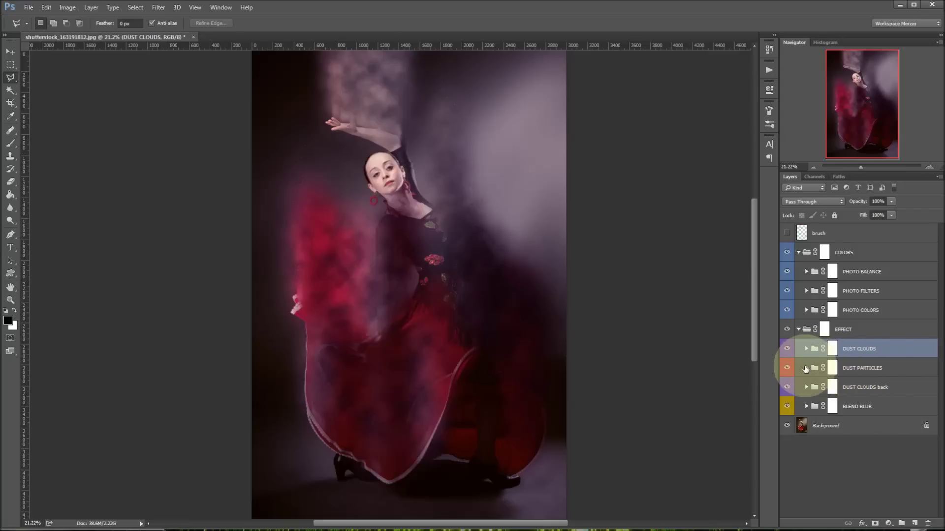
pyautogui.click(787, 368)
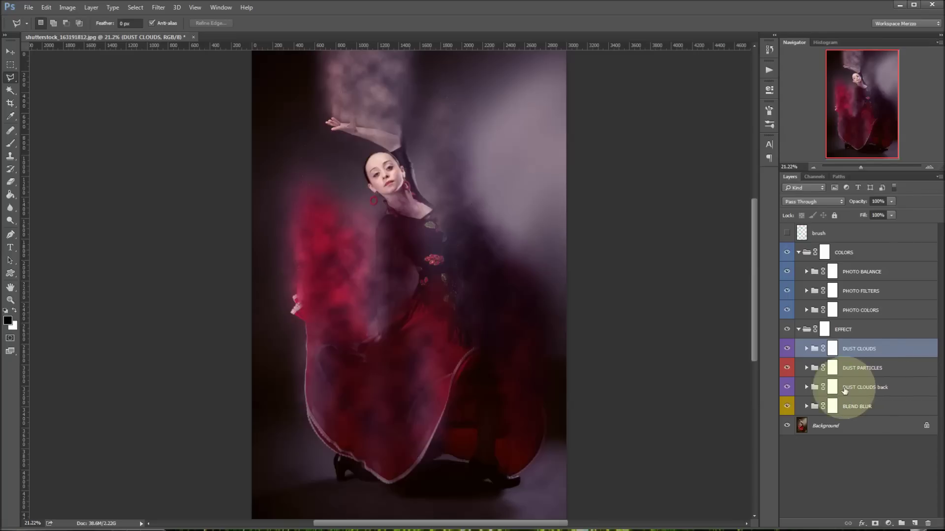
pyautogui.click(806, 388)
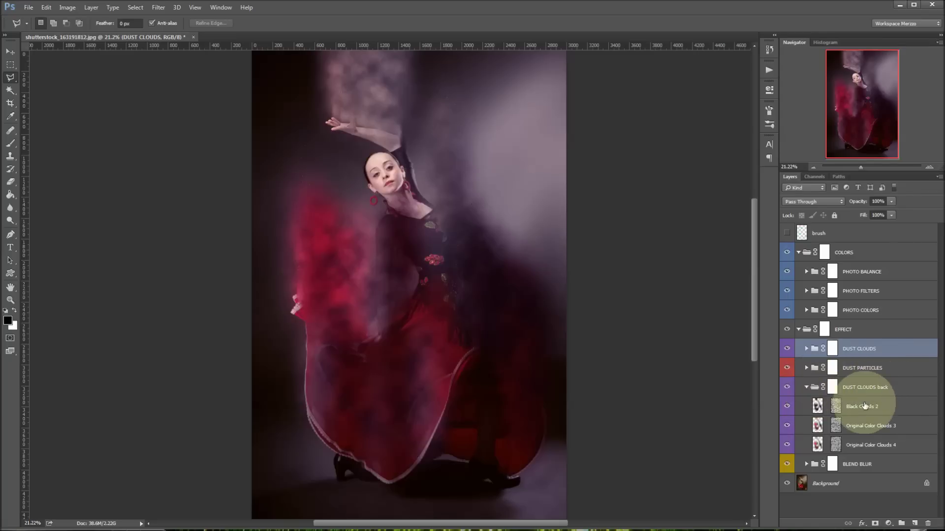
pyautogui.click(787, 407)
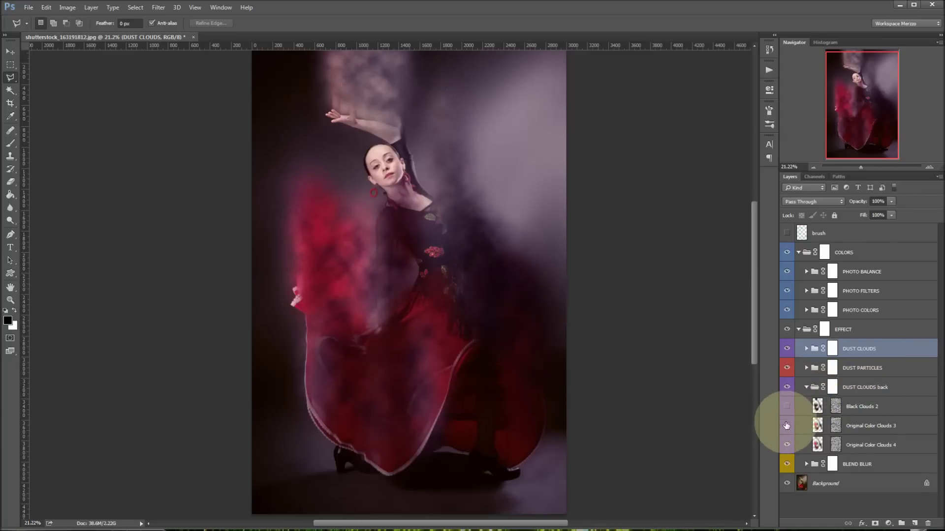
pyautogui.click(787, 426)
pyautogui.click(786, 446)
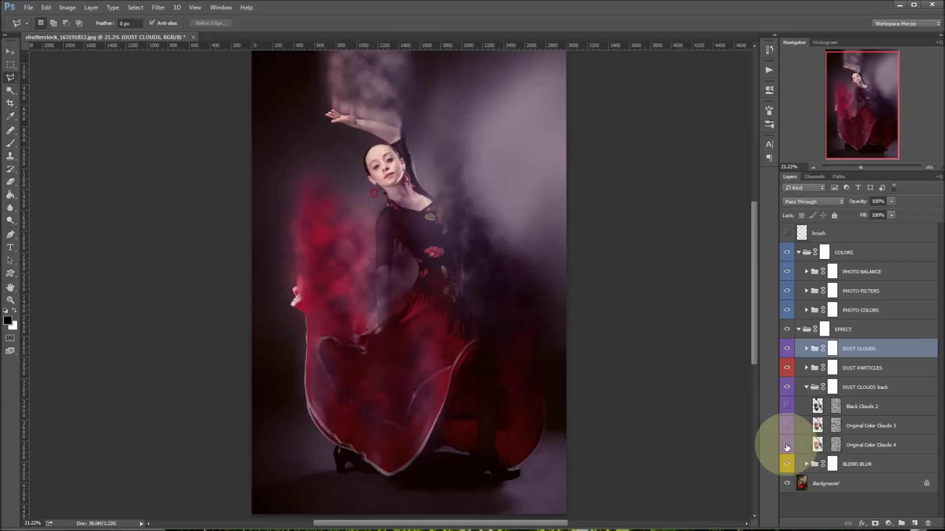
pyautogui.moveTo(787, 449); pyautogui.dragTo(788, 413)
pyautogui.click(787, 407)
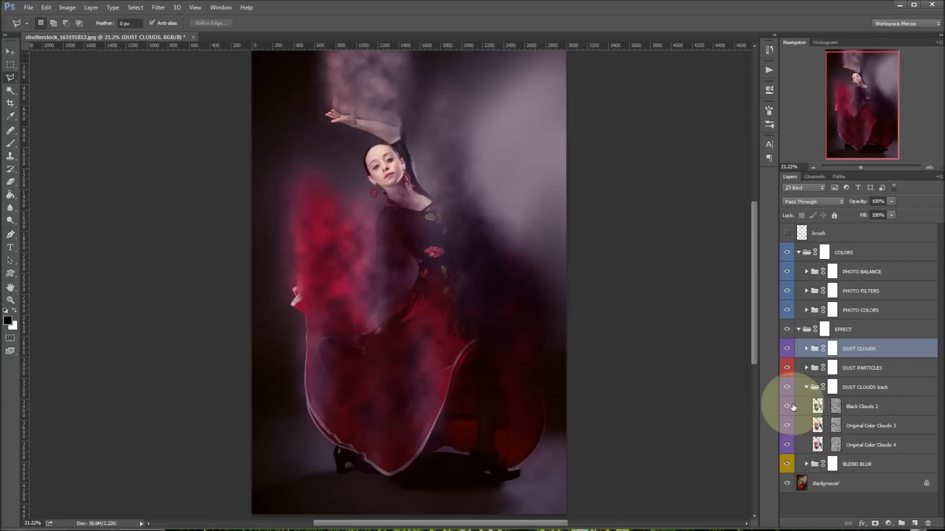
pyautogui.click(807, 387)
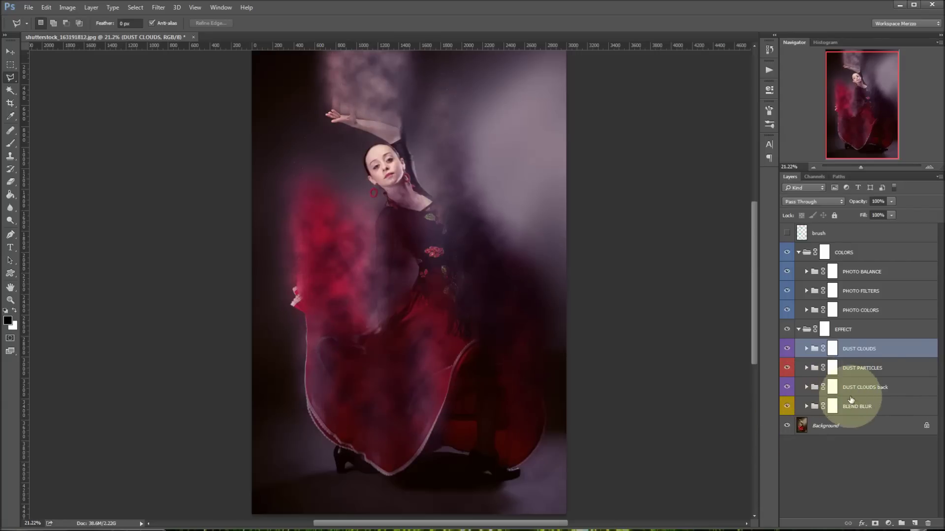
pyautogui.click(787, 407)
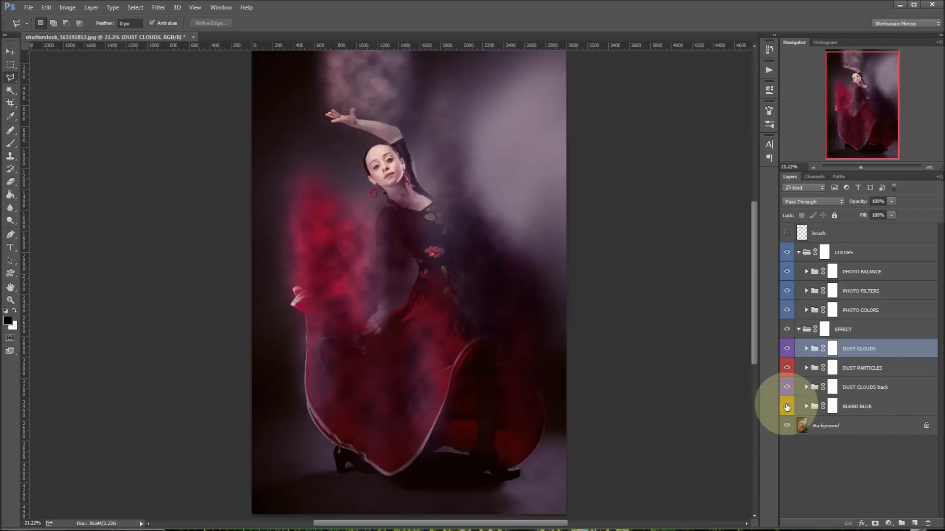
pyautogui.click(787, 406)
pyautogui.click(787, 407)
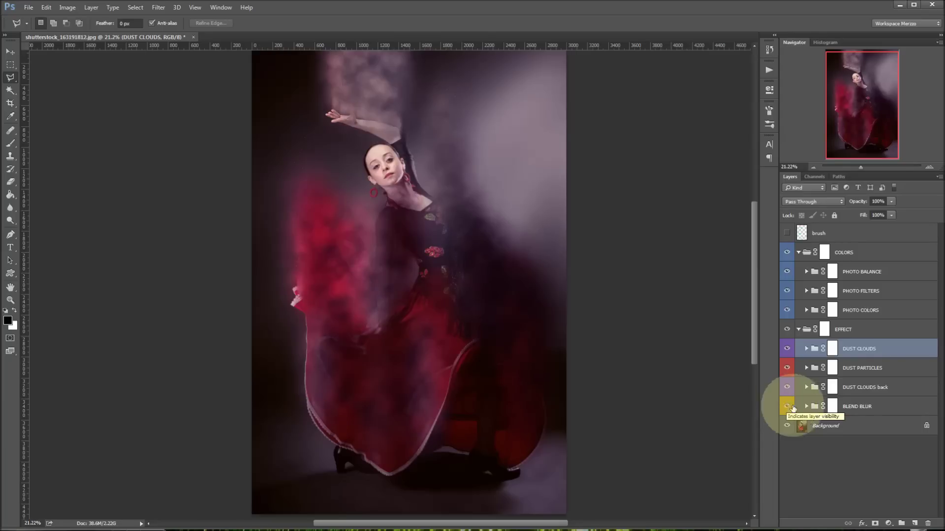
# Step: Collapse the EFFECT and COLORS groups in the Layers panel, leaving brush, COLORS, EFFECT and Background listed
pyautogui.click(798, 330)
pyautogui.click(798, 252)
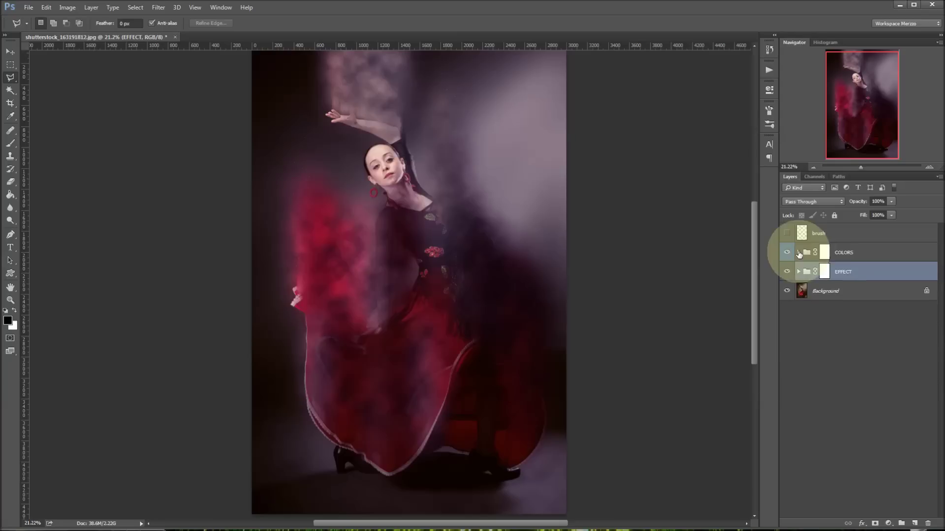